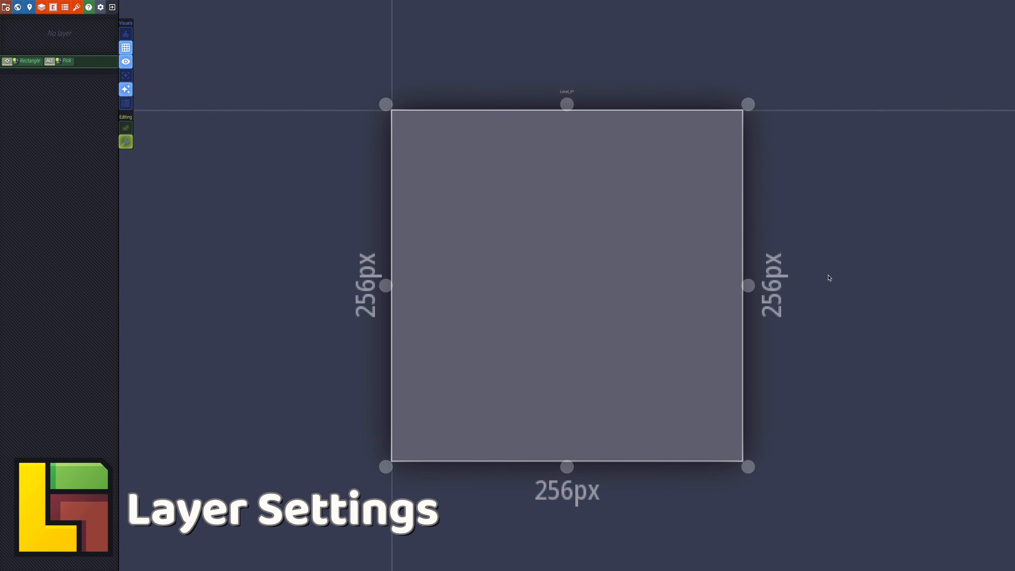
# Create a new Integer Grid layer in the project and give it the identifier Collisions
pyautogui.press('F2')
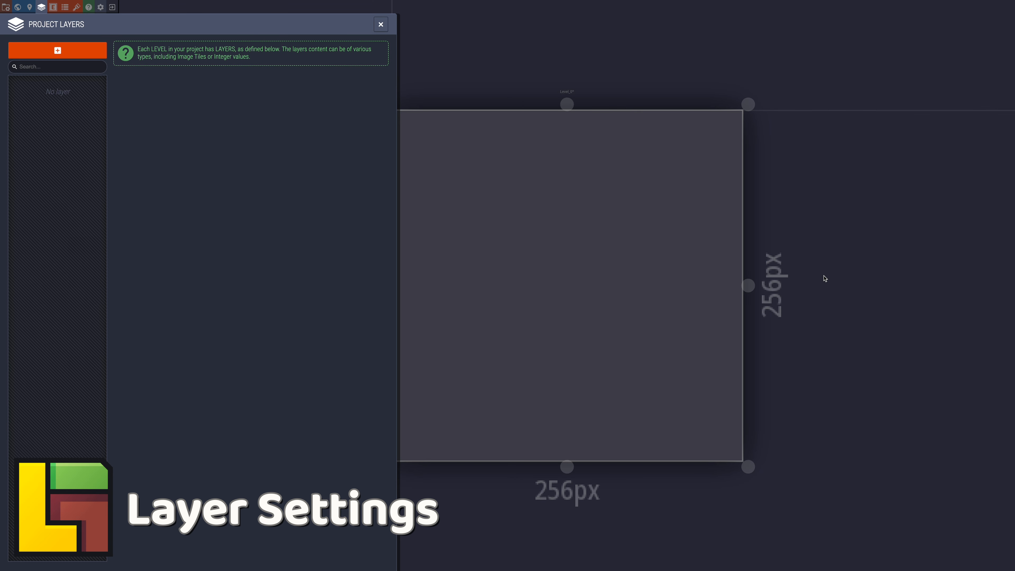
pyautogui.click(44, 49)
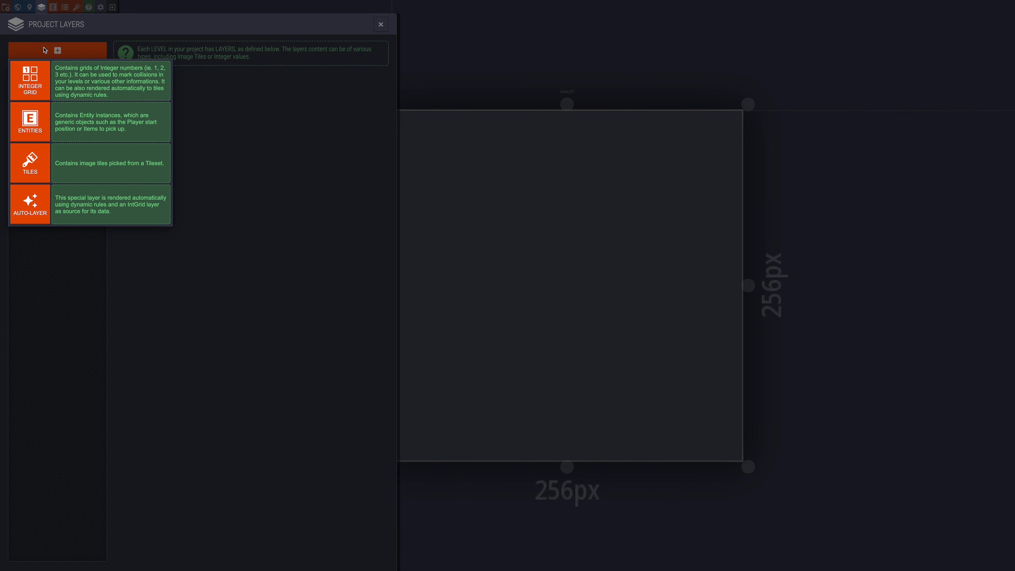
pyautogui.click(30, 80)
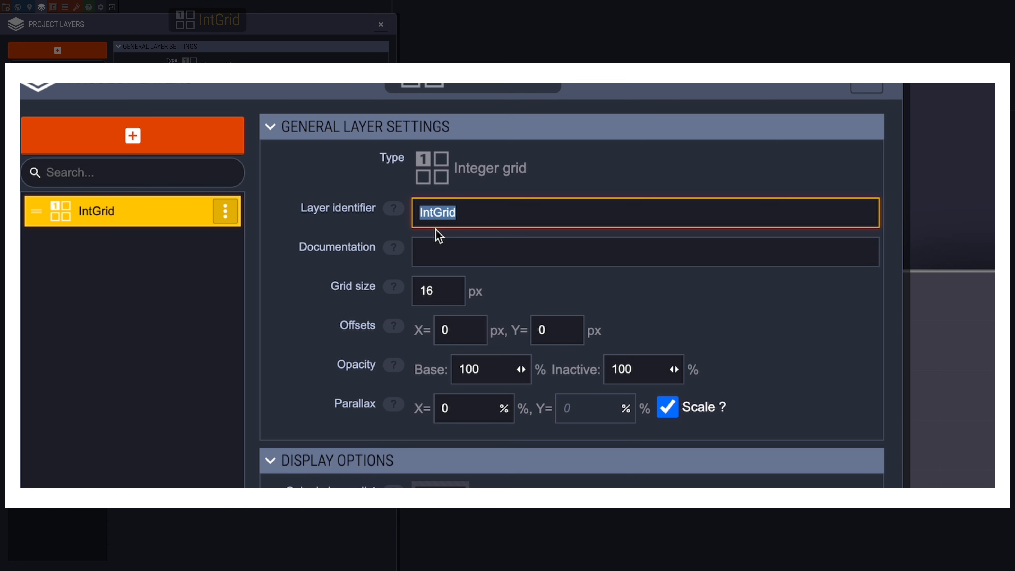
pyautogui.write('Collisions')
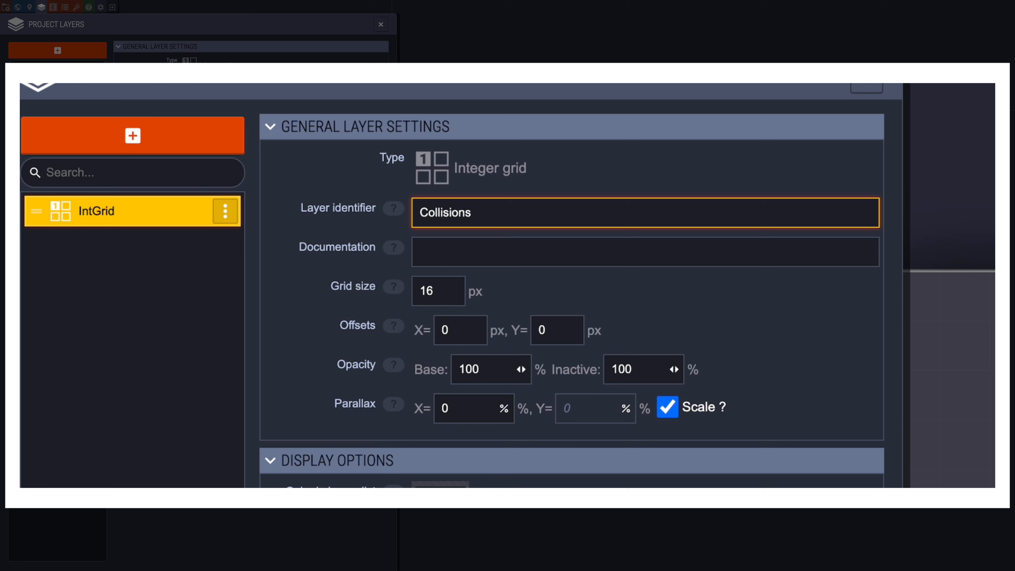
pyautogui.press('Tab')
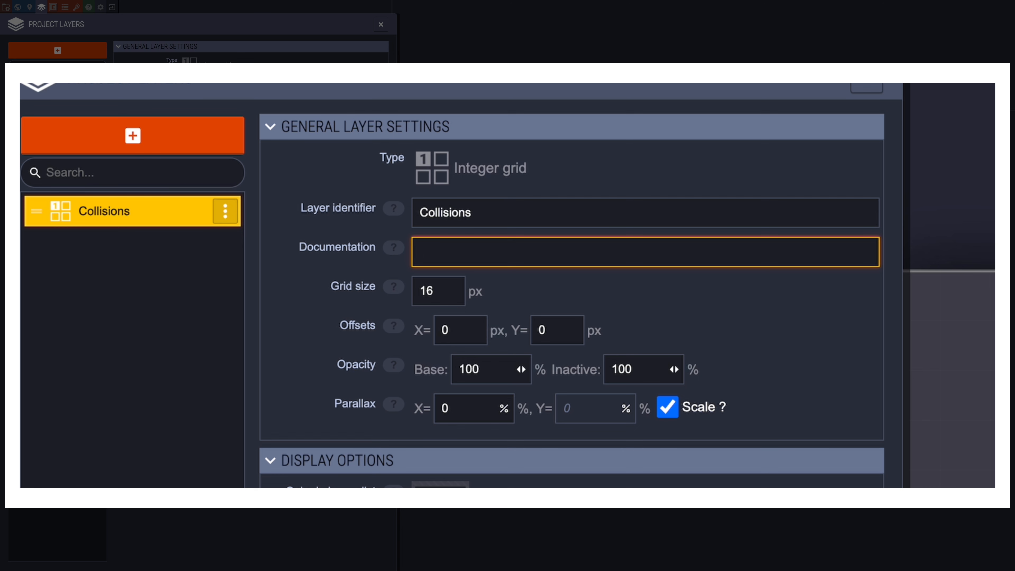
# Document the Collisions layer as "Basic ground/collision layer"
pyautogui.write('Basic ground/collisions ')
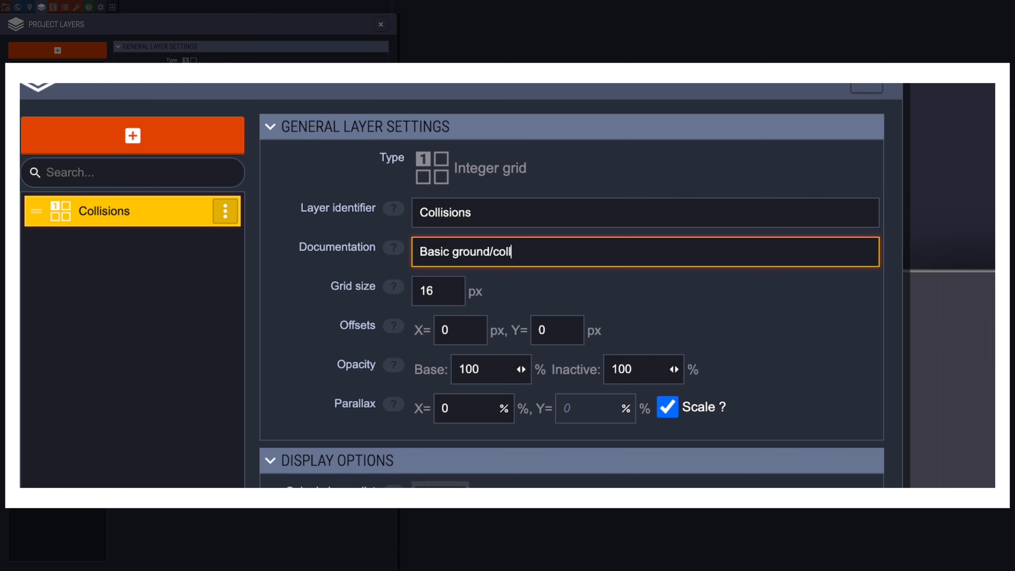
pyautogui.write('layer')
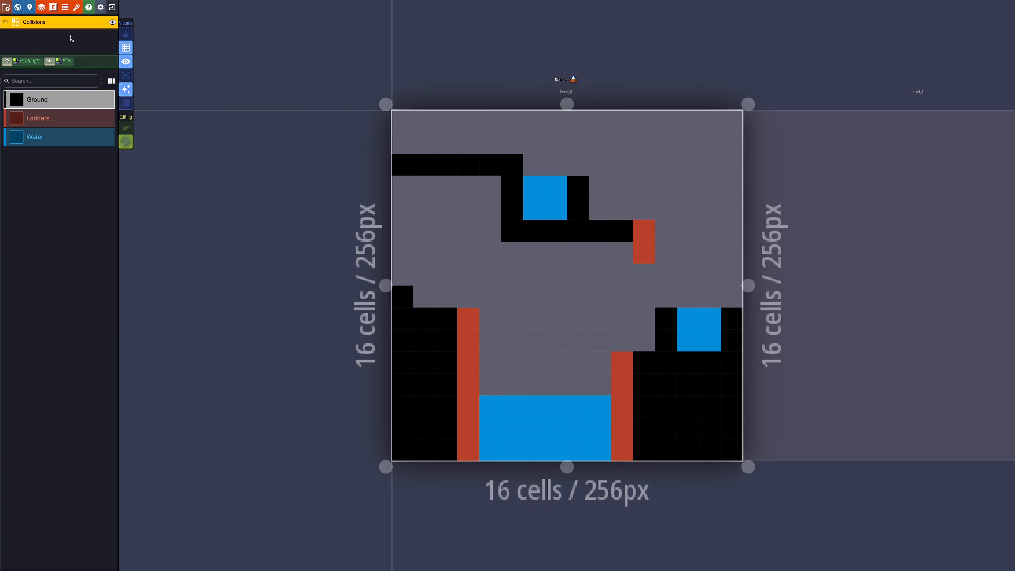
pyautogui.moveTo(73, 27)
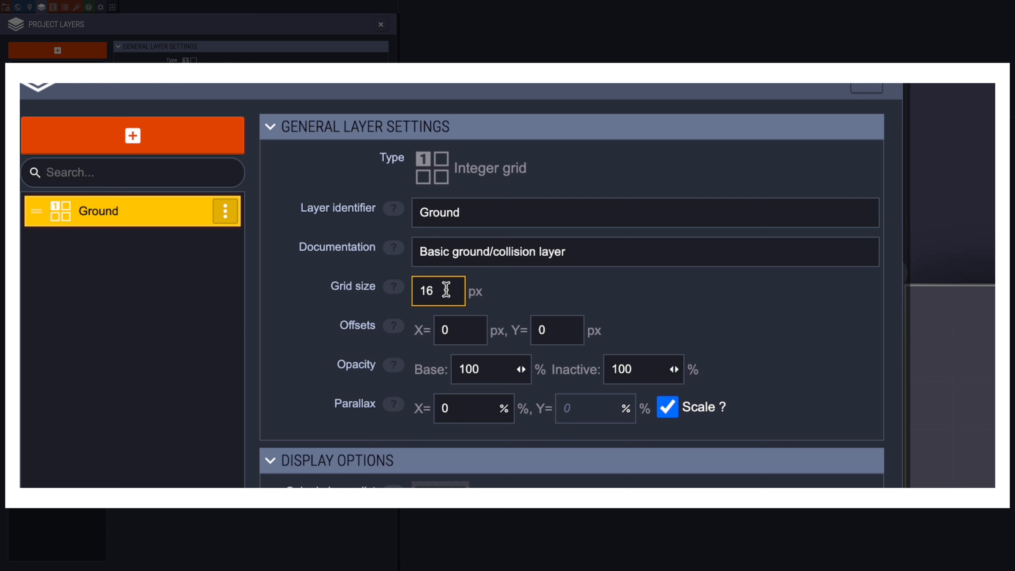
# Set the Ground layer's X and Y offsets to 10 px each
pyautogui.click(464, 325)
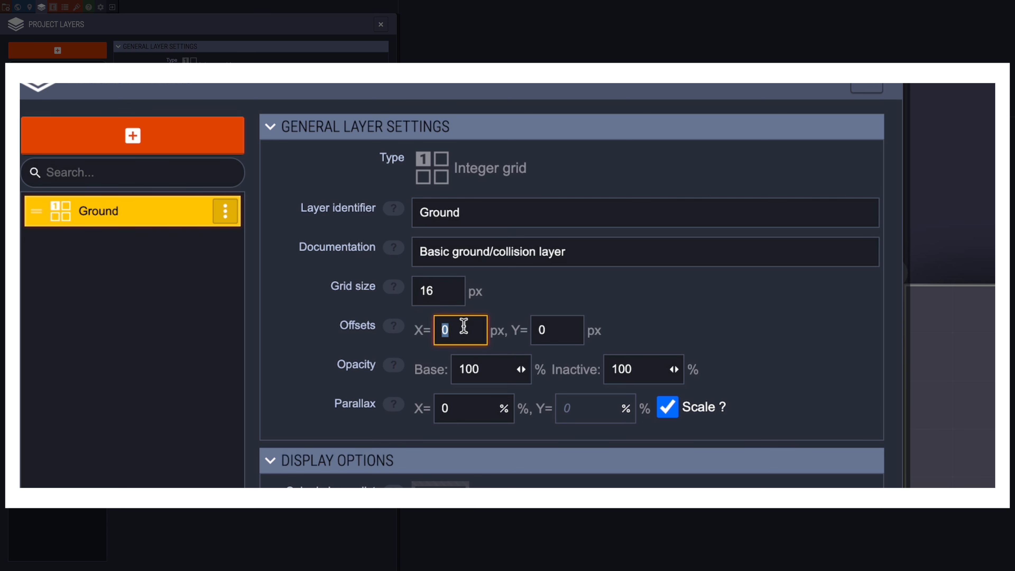
pyautogui.write('10')
pyautogui.press('Tab')
pyautogui.write('10')
# Change the Ground layer's X and Y offsets to -10 px each
pyautogui.click(471, 340)
pyautogui.write('-10')
pyautogui.press('Tab')
pyautogui.write('-10')
pyautogui.press('Tab')
# Reset both Ground layer offsets to 0 px
pyautogui.click(475, 332)
pyautogui.write('0')
pyautogui.press('Tab')
pyautogui.write('0')
pyautogui.press('Tab')
pyautogui.click(577, 256)
pyautogui.tripleClick(577, 256)
pyautogui.click(573, 352)
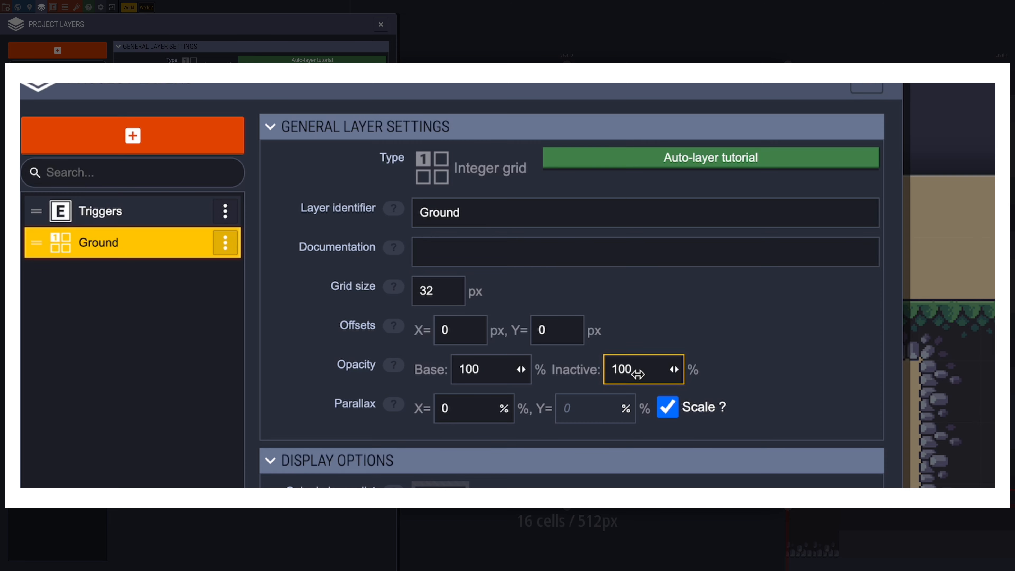
# Set the Ground layer's inactive opacity to 30% and close the layer settings
pyautogui.click(635, 370)
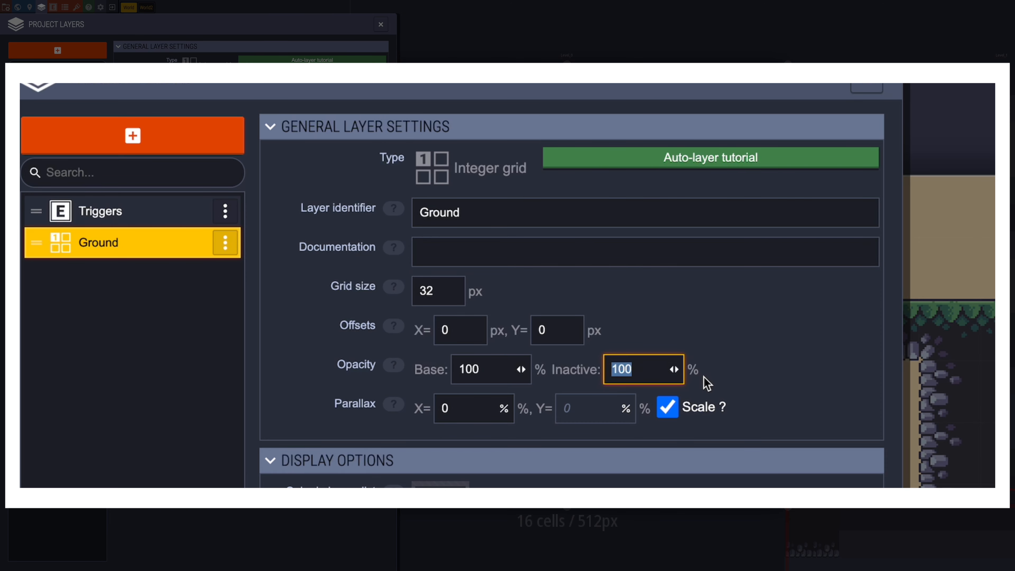
pyautogui.write('30')
pyautogui.click(780, 290)
pyautogui.press('Escape')
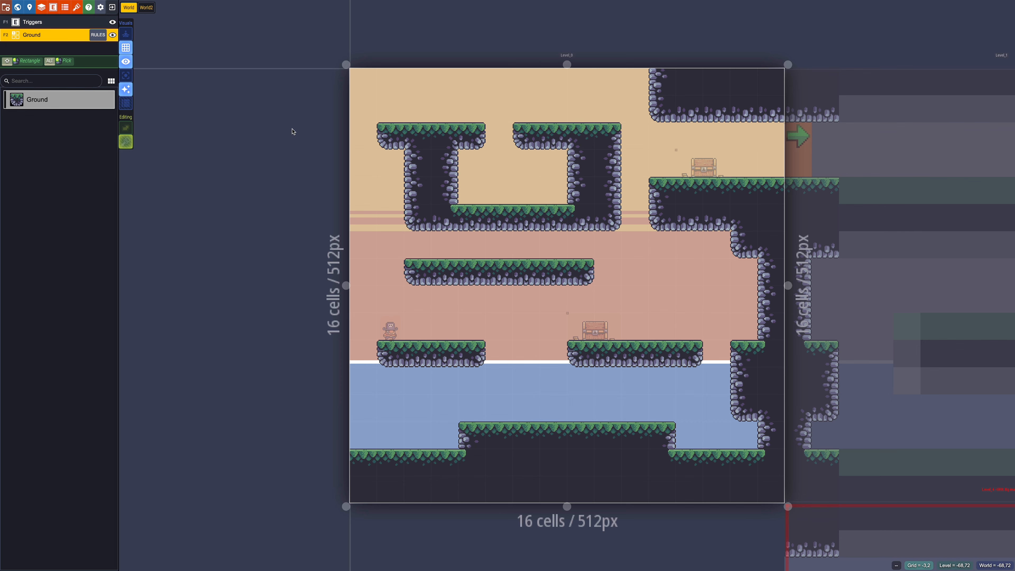
# Alternate between the Triggers and Ground layers to compare how the inactive layer is rendered
pyautogui.press('F1')
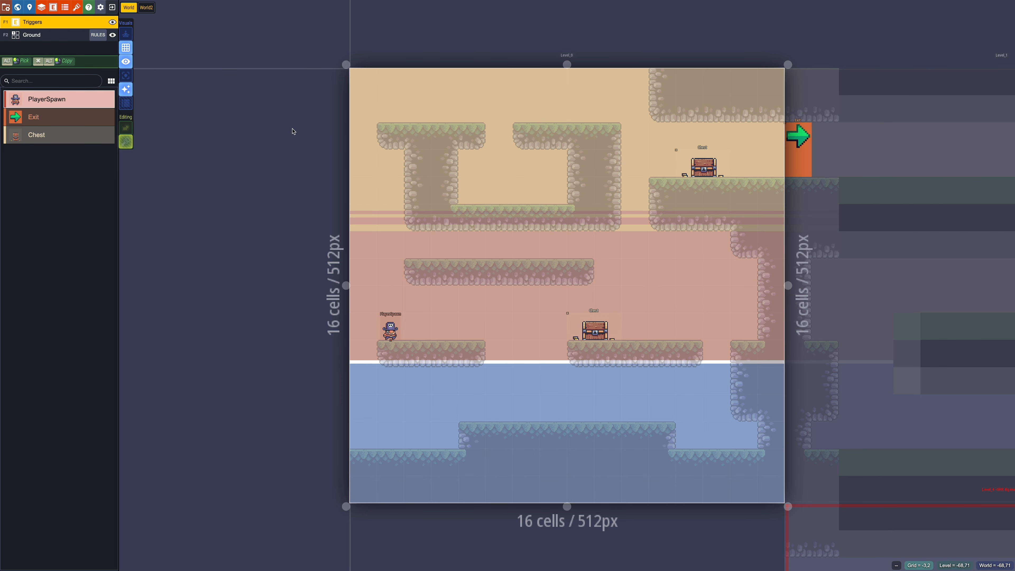
pyautogui.press('F2')
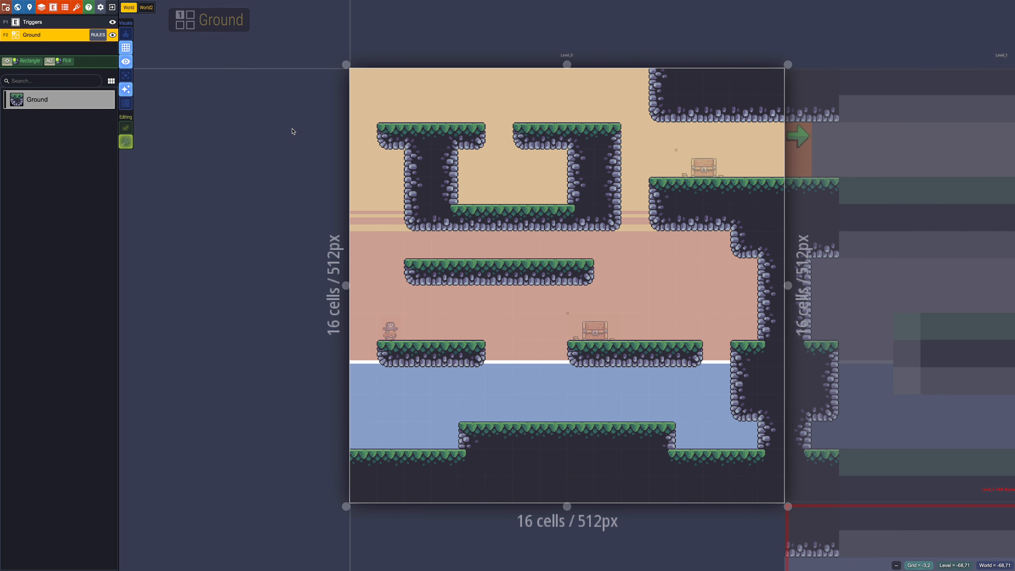
pyautogui.press('F1')
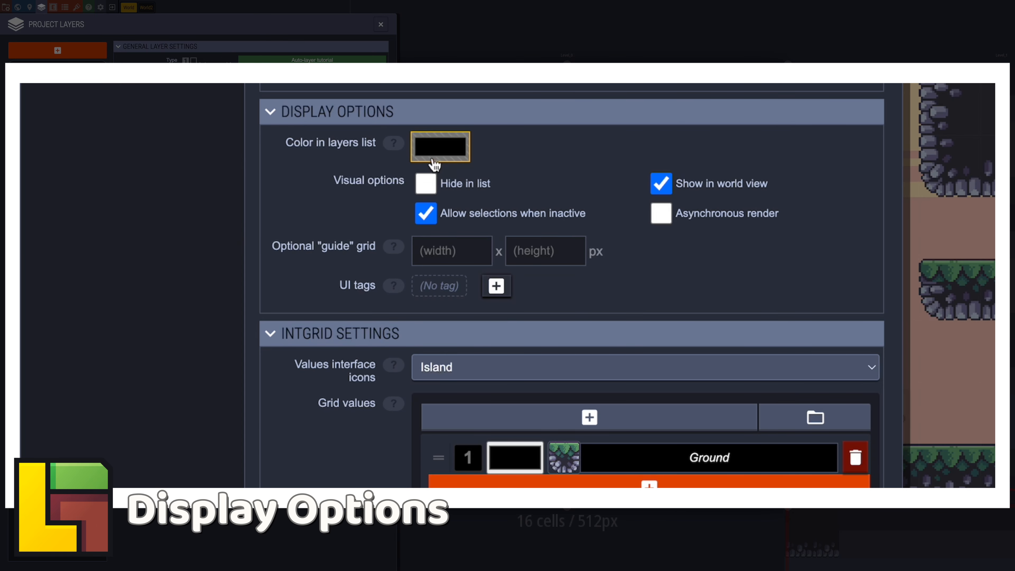
# Give the Ground layer the list color #F6757A and hide the Triggers layer from the layers list
pyautogui.click(434, 164)
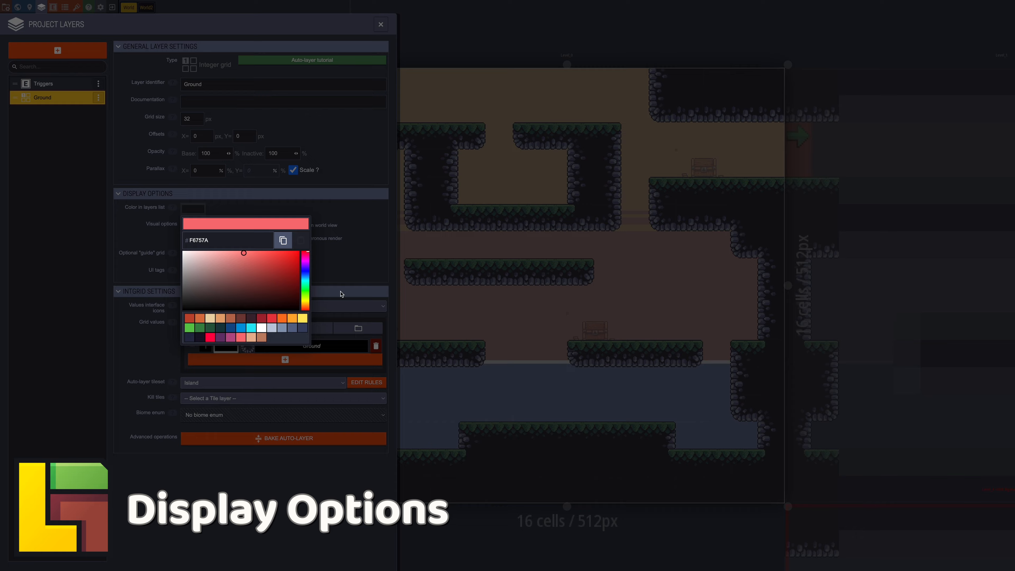
pyautogui.click(548, 439)
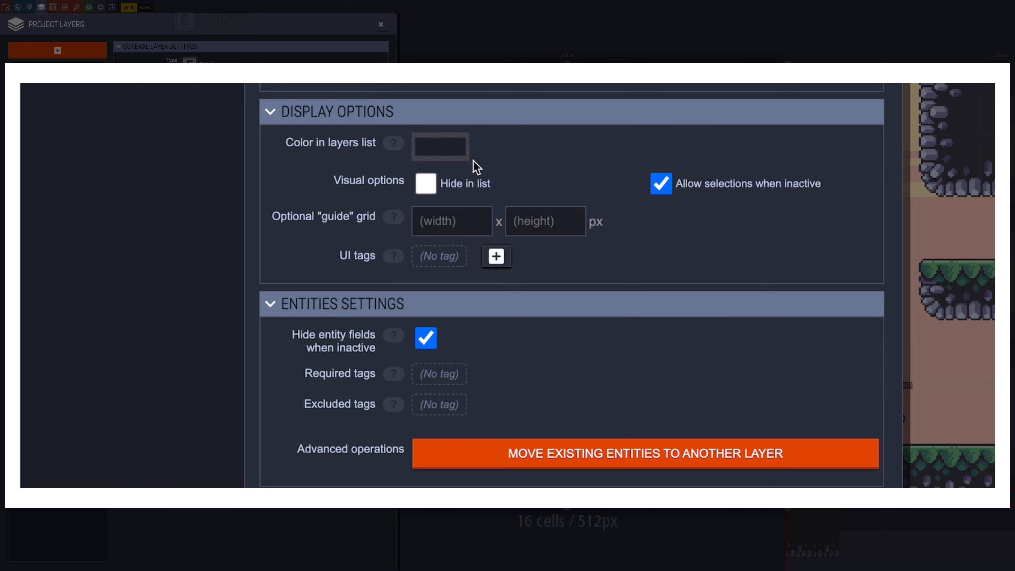
pyautogui.click(484, 186)
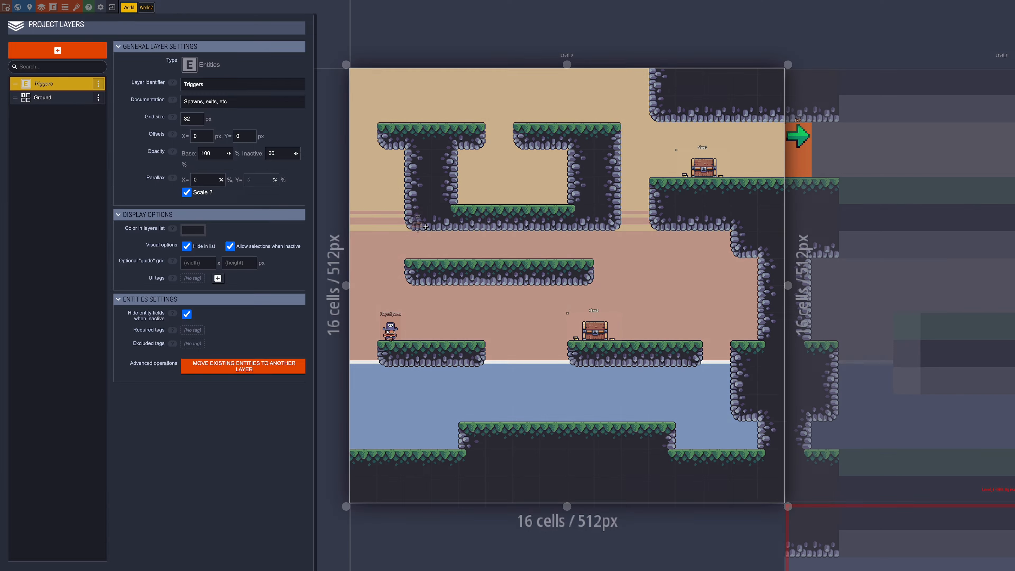
pyautogui.click(425, 226)
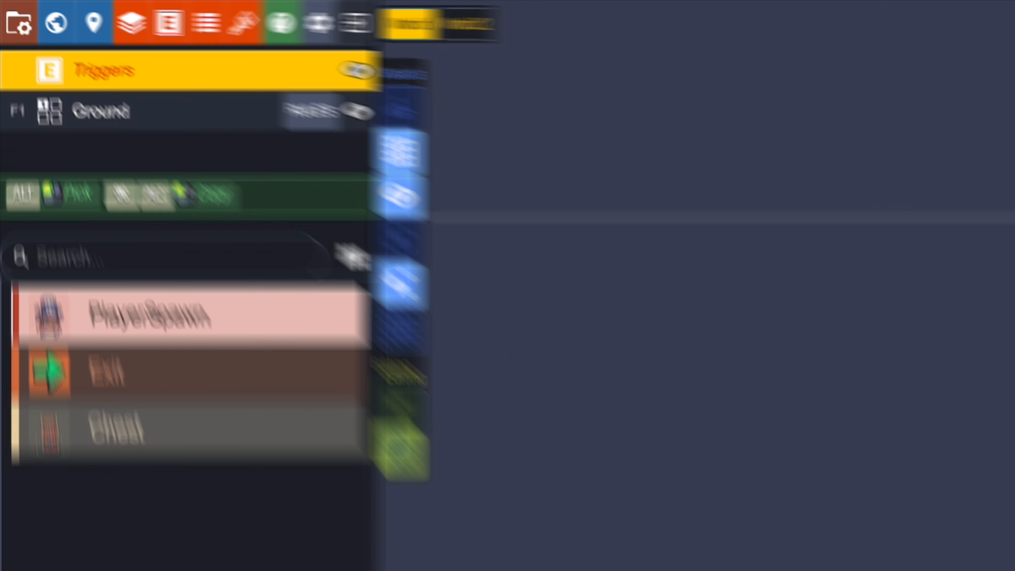
pyautogui.press('F1')
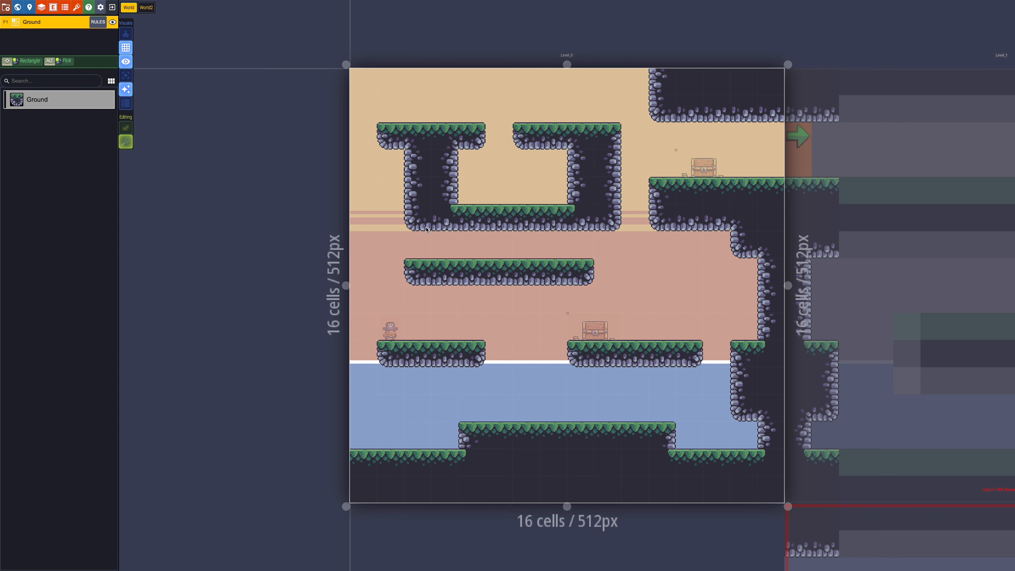
# Make Triggers the active layer and toggle its option to allow selections when inactive
pyautogui.press('l')
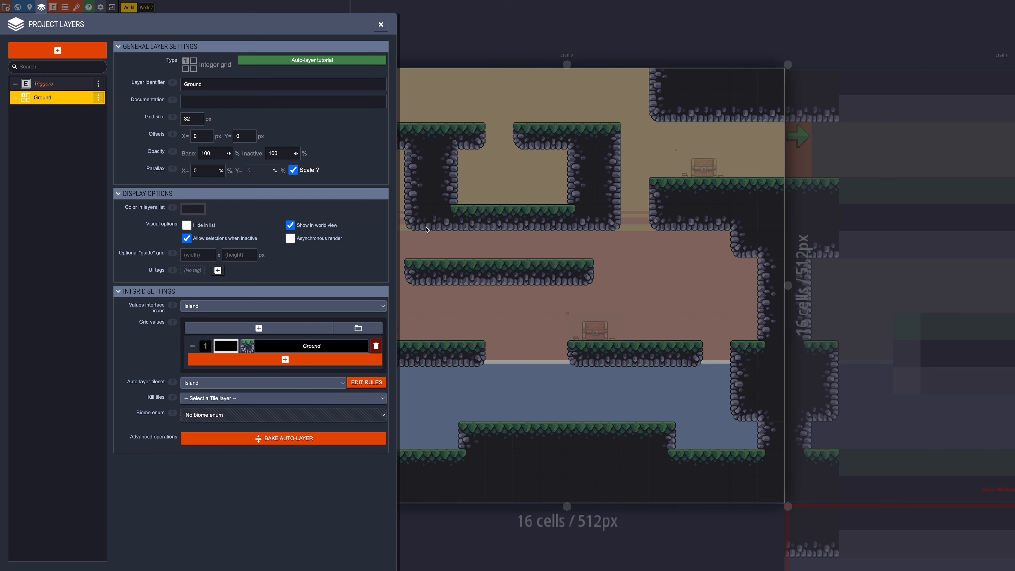
pyautogui.moveTo(788, 194)
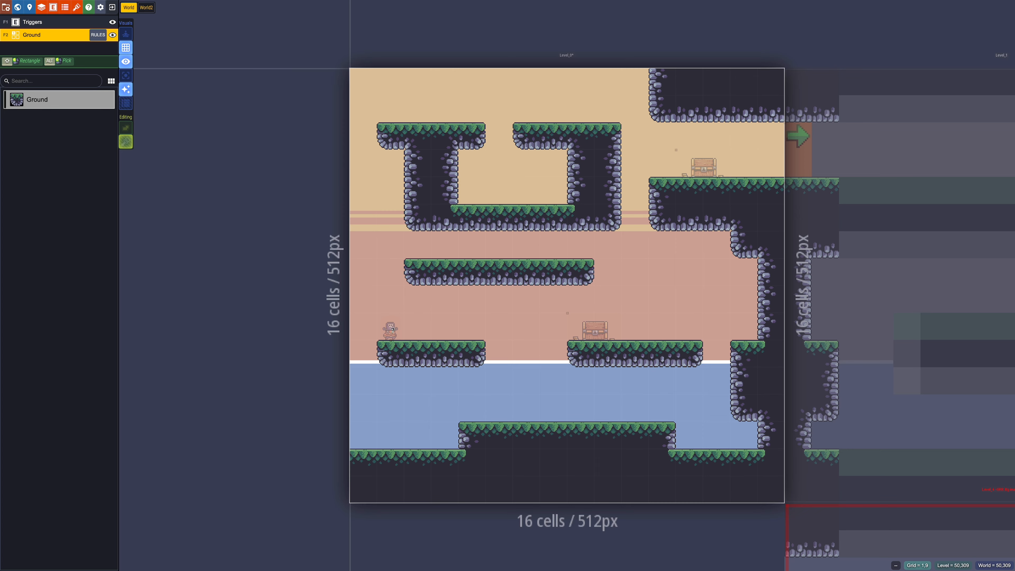
pyautogui.press('F2')
pyautogui.press('F1')
pyautogui.press('l')
pyautogui.click(353, 227)
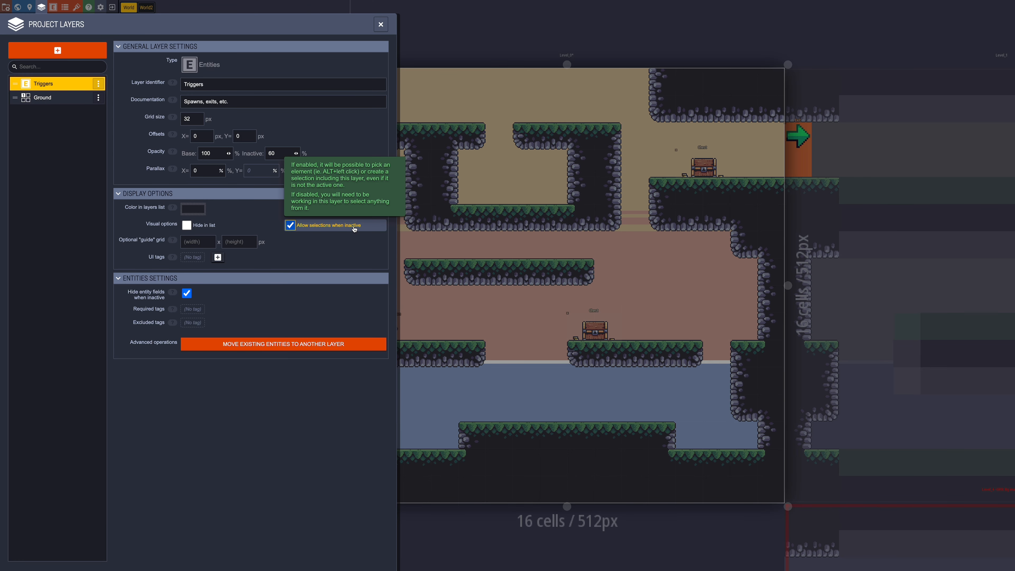
# Move the PlayerSpawn entity along its platform to coordinates 112, 320 and switch to the Ground layer
pyautogui.press('Escape')
pyautogui.moveTo(392, 330); pyautogui.dragTo(446, 330)
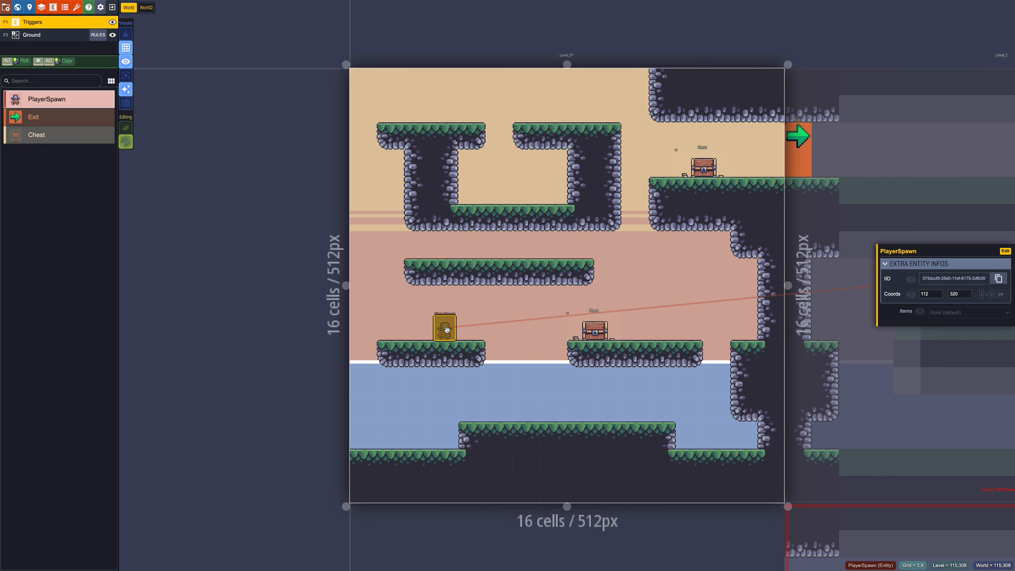
pyautogui.press('F1')
pyautogui.press('F2')
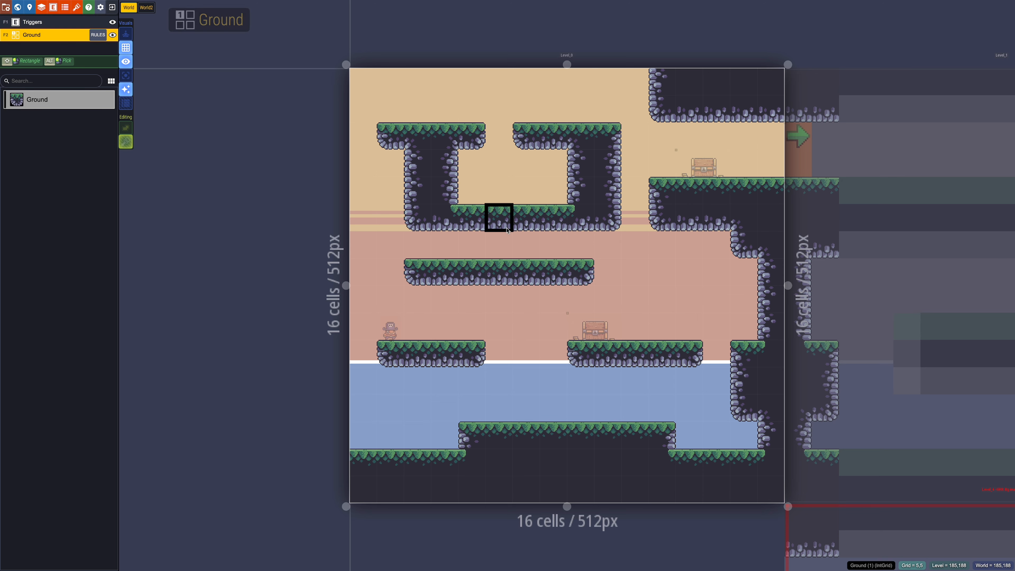
# Turn off Show in world view for the Ground layer and check the effect in the world view
pyautogui.press('l')
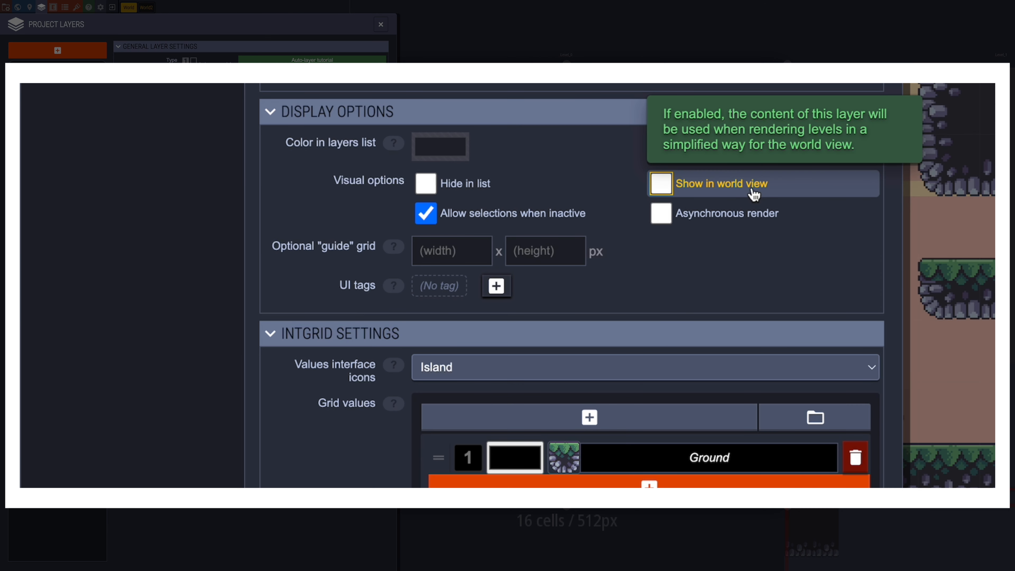
pyautogui.click(336, 227)
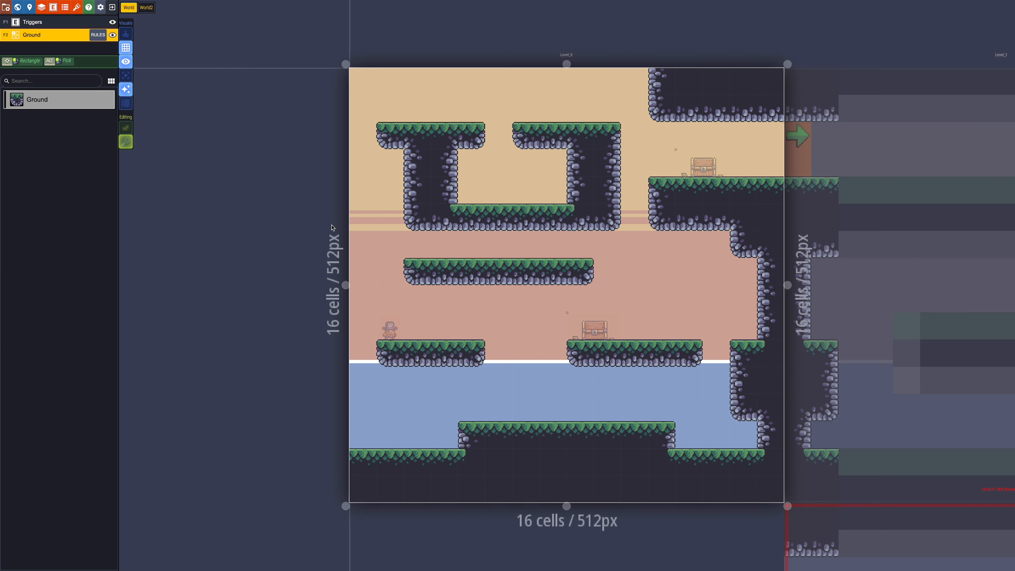
pyautogui.press('w')
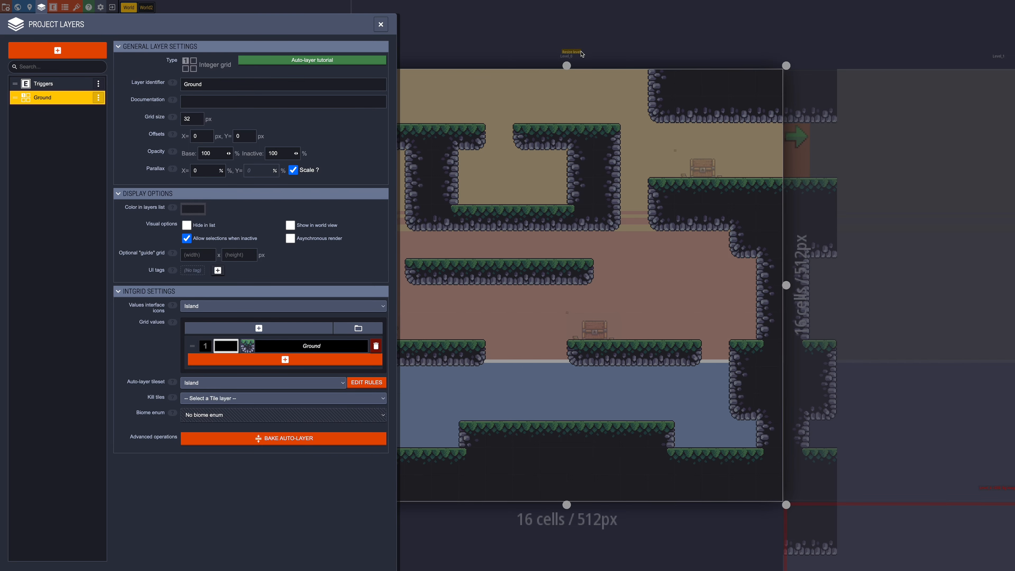
pyautogui.press('Escape')
pyautogui.press('w')
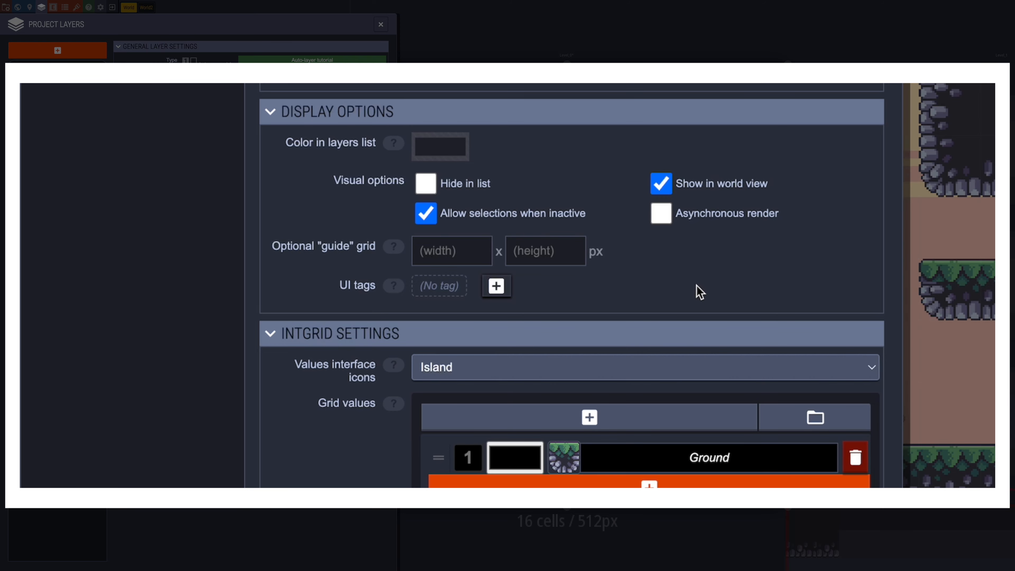
# Try a 16 × 16 px guide grid on the Ground layer and replace it with a 32 × 64 px one
pyautogui.click(444, 250)
pyautogui.write('16')
pyautogui.click(516, 250)
pyautogui.write('16')
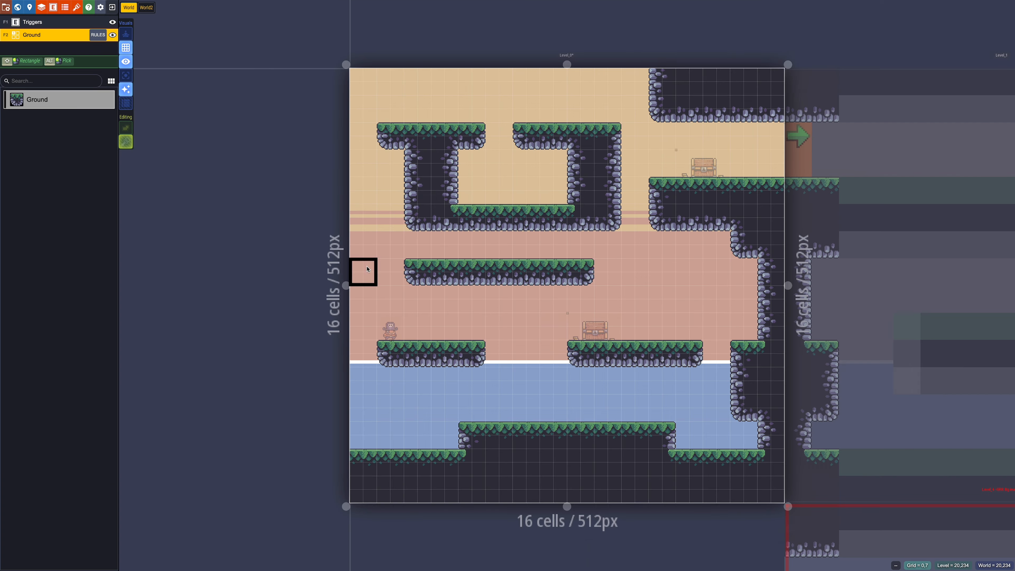
pyautogui.scroll(2, 647, 295)
pyautogui.scroll(-2, 656, 296)
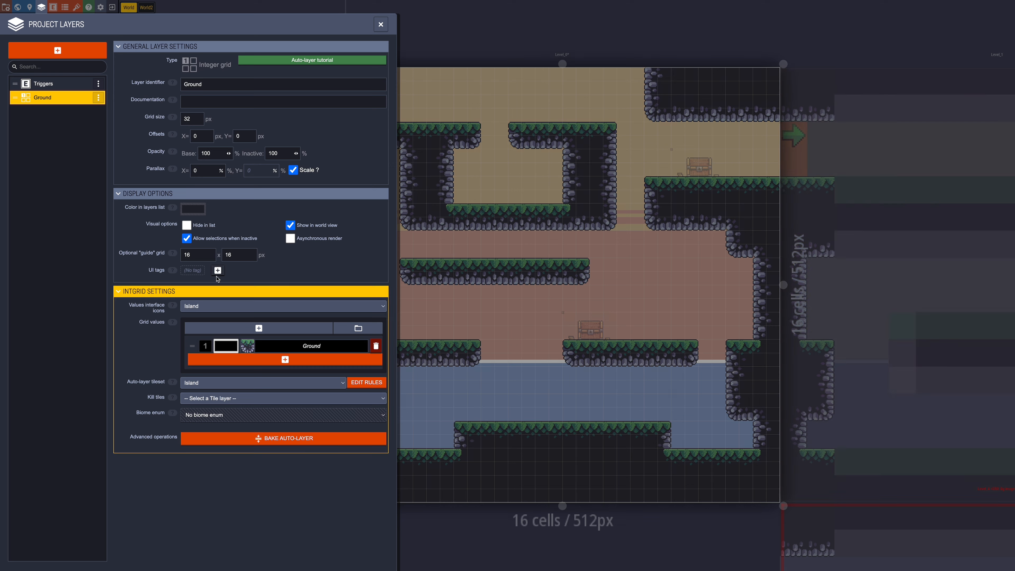
pyautogui.press('Escape')
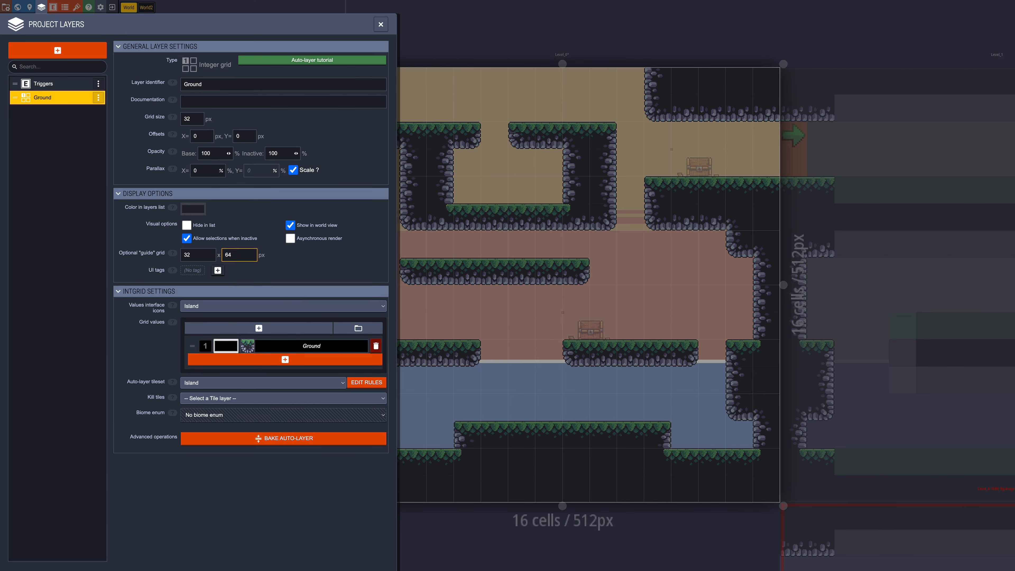
pyautogui.press('Escape')
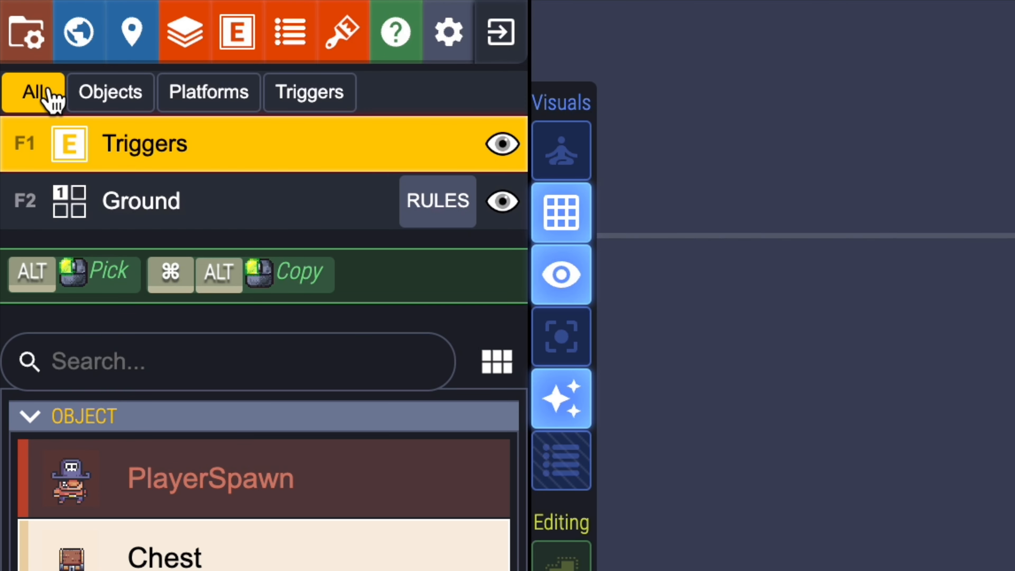
# Filter the layers list by the Objects tag and by the Platforms tag
pyautogui.click(94, 102)
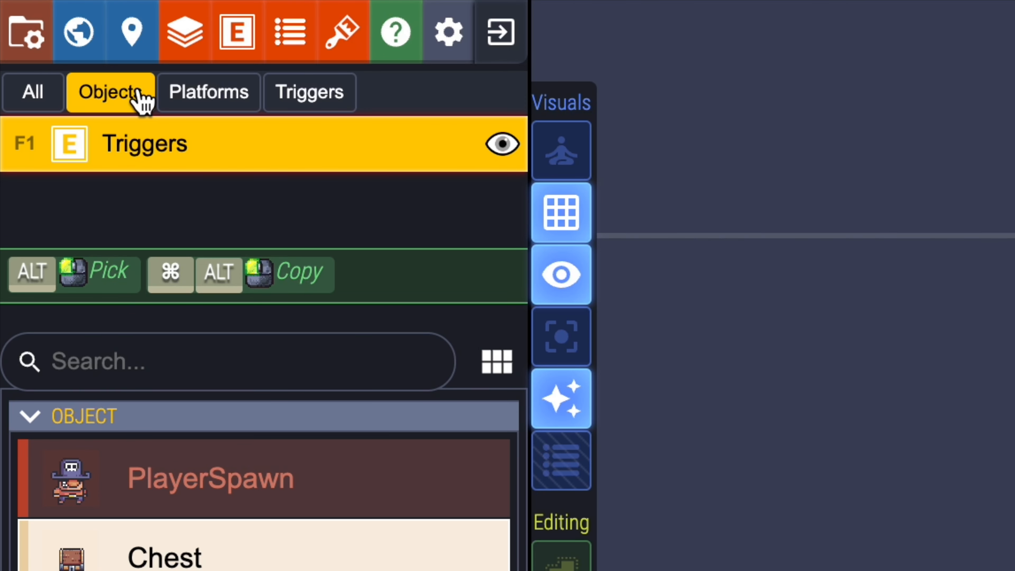
pyautogui.click(181, 104)
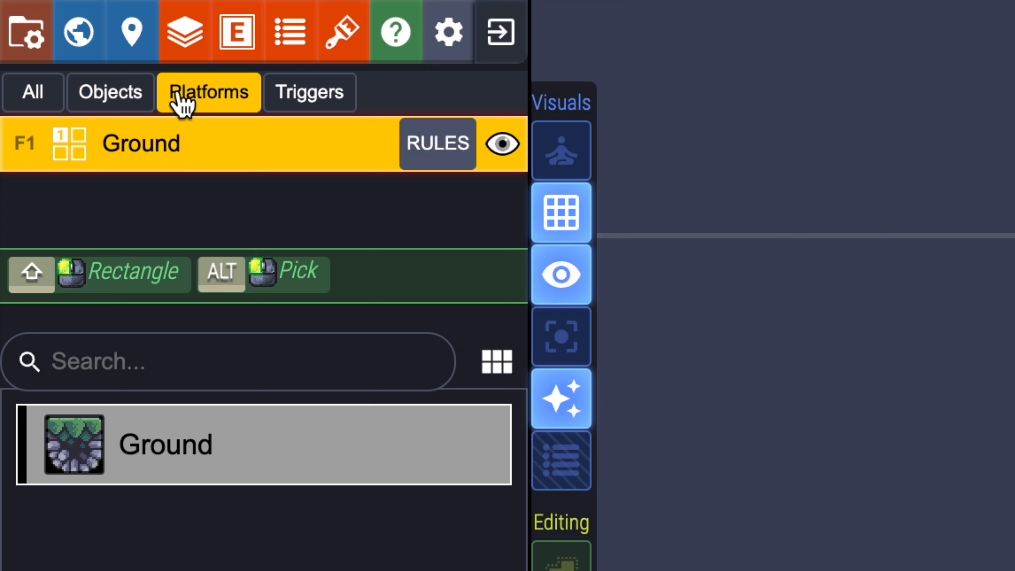
# Filter the layers list by the Triggers tag, and in the Farm project by the layer tags including Pickup and Tile
pyautogui.click(327, 100)
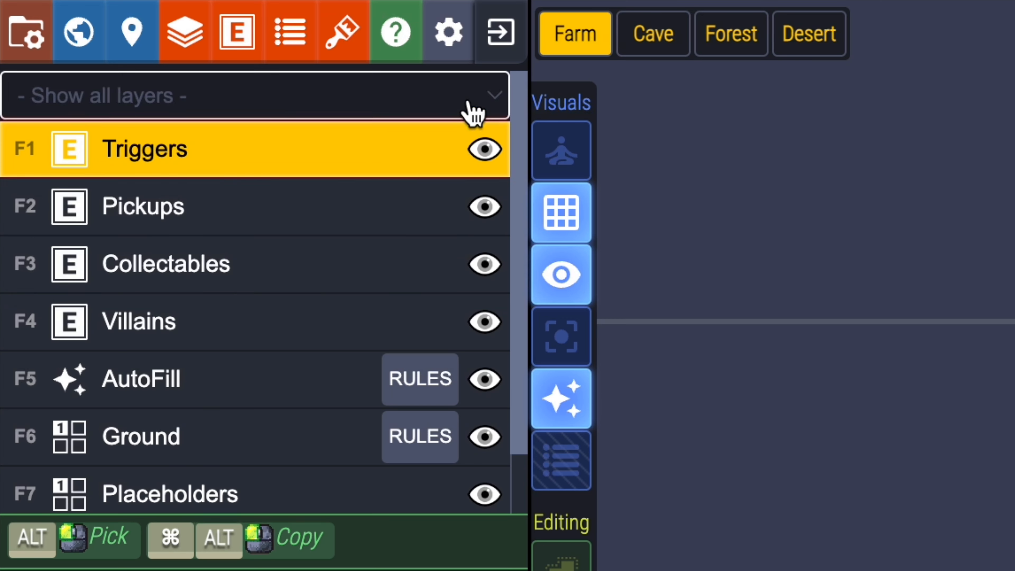
pyautogui.click(470, 105)
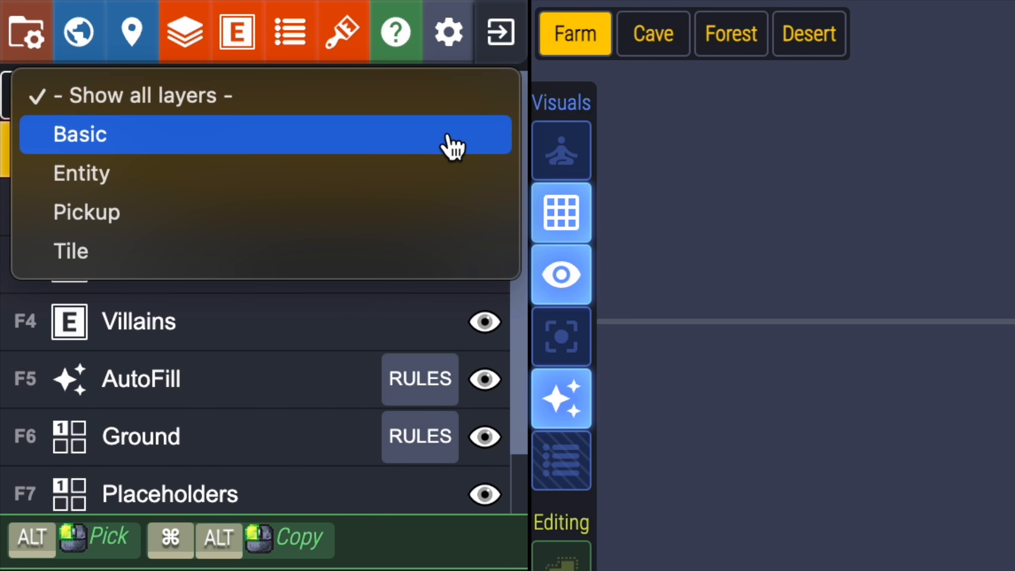
pyautogui.click(447, 134)
pyautogui.click(462, 105)
pyautogui.click(444, 133)
pyautogui.click(428, 104)
pyautogui.click(412, 138)
pyautogui.click(400, 105)
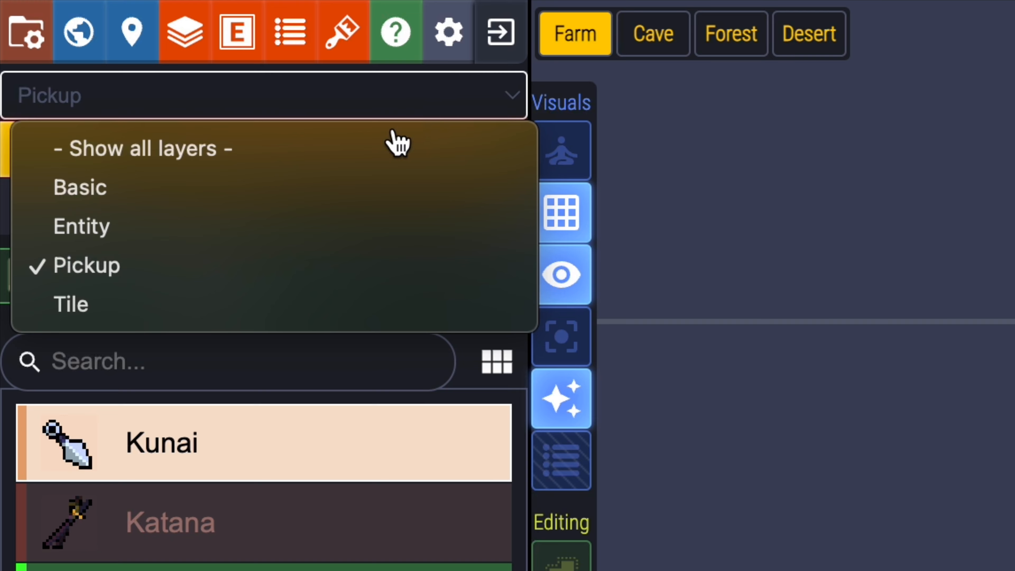
pyautogui.click(338, 307)
pyautogui.click(404, 107)
pyautogui.click(404, 107)
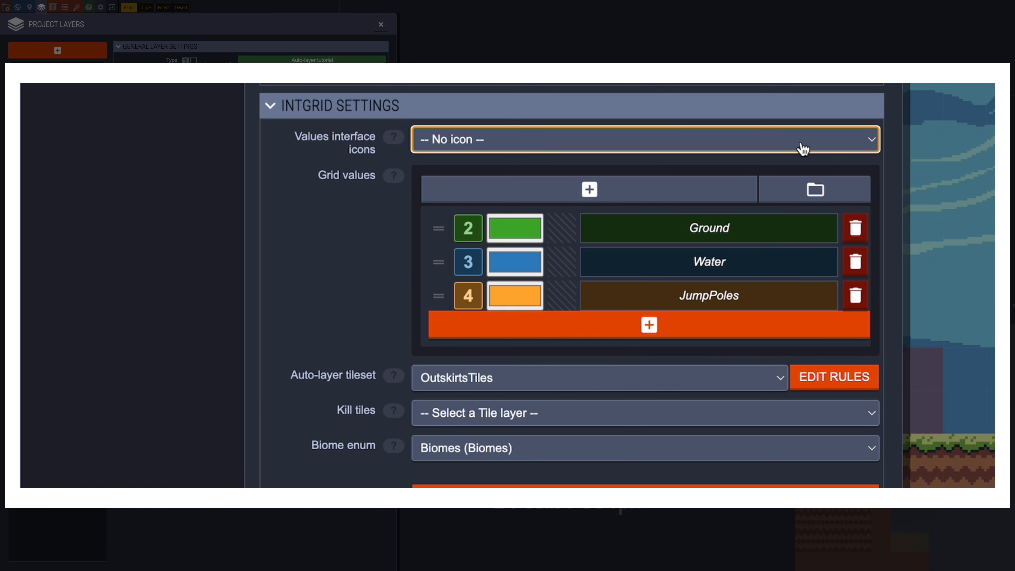
# Set the IntGrid values interface icons to OutskirtsTiles and give the Ground value a grass-topped dirt tile as its icon
pyautogui.click(800, 141)
pyautogui.click(796, 177)
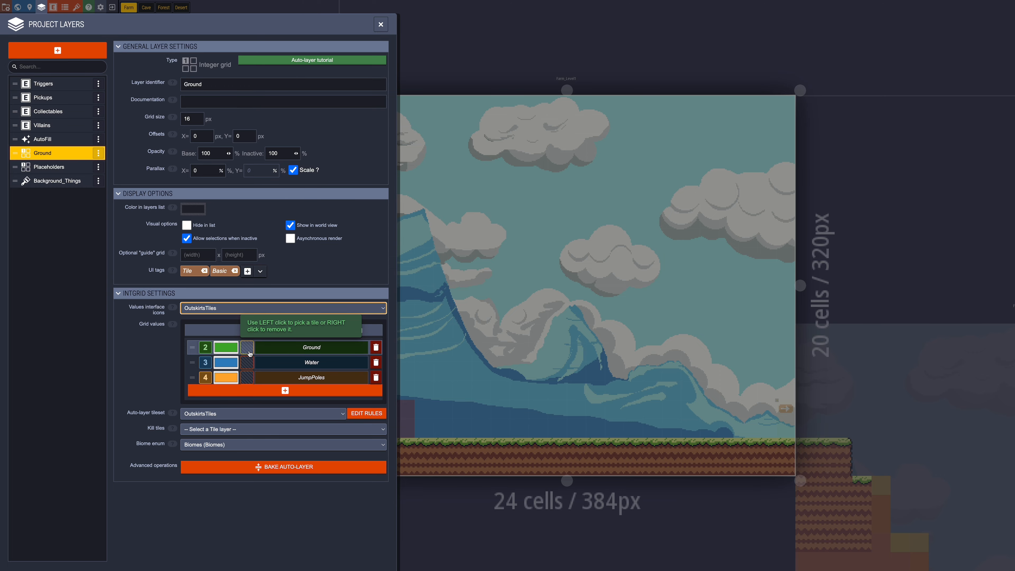
pyautogui.click(250, 354)
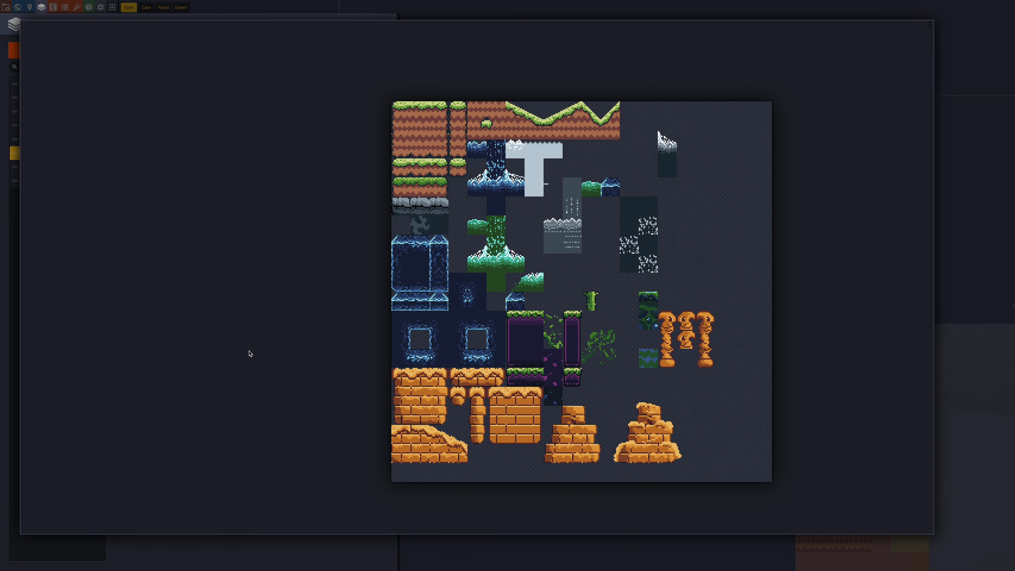
pyautogui.click(417, 124)
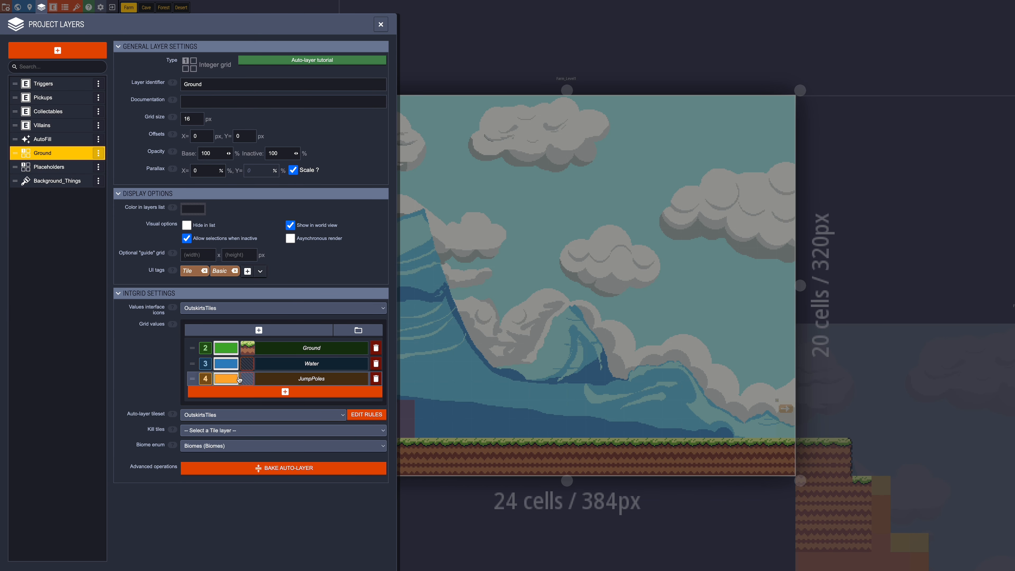
# Assign the dark blue water tile as the Water value's icon and the green pole tile as the JumpPoles value's icon
pyautogui.click(246, 364)
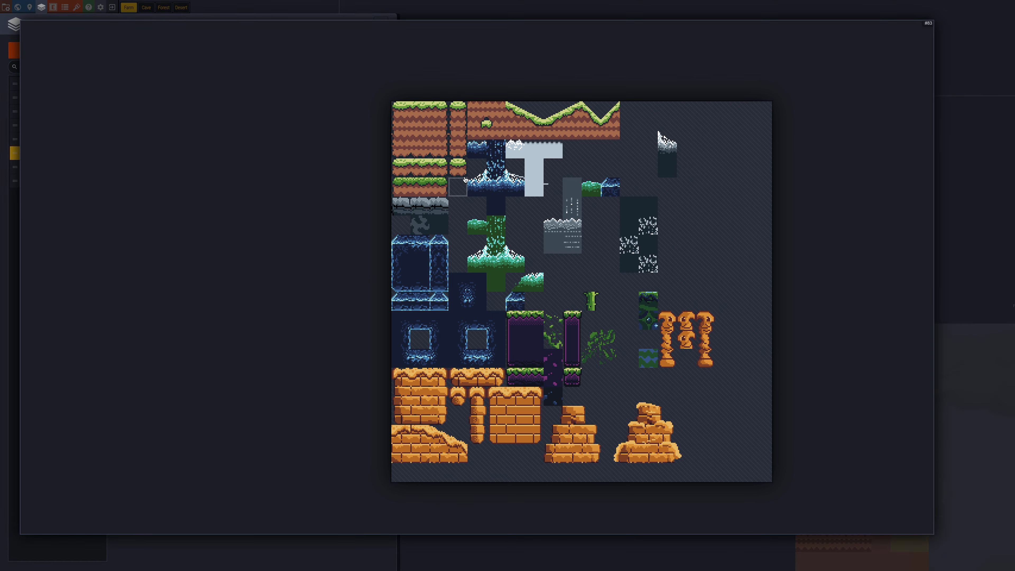
pyautogui.click(477, 150)
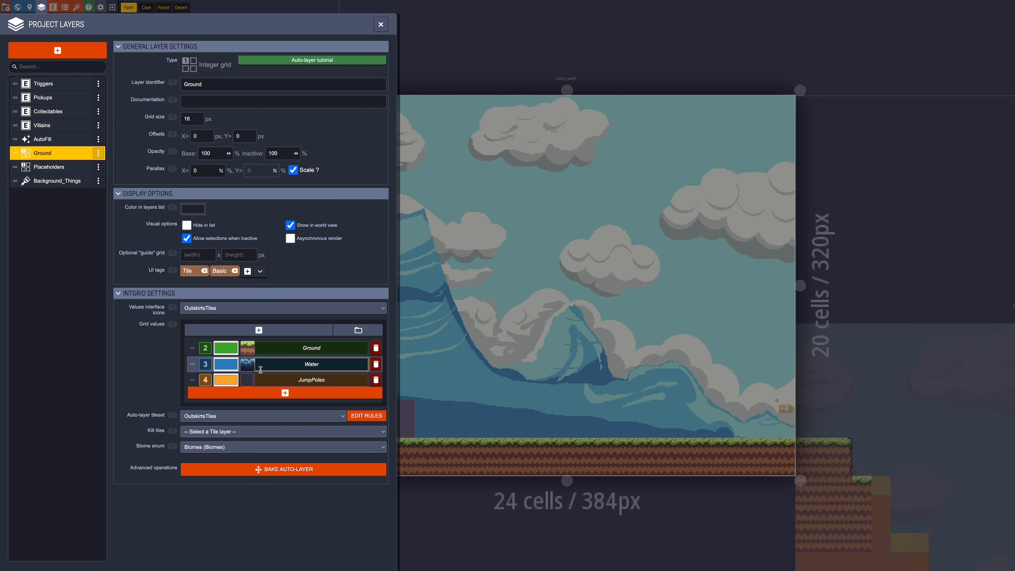
pyautogui.click(247, 380)
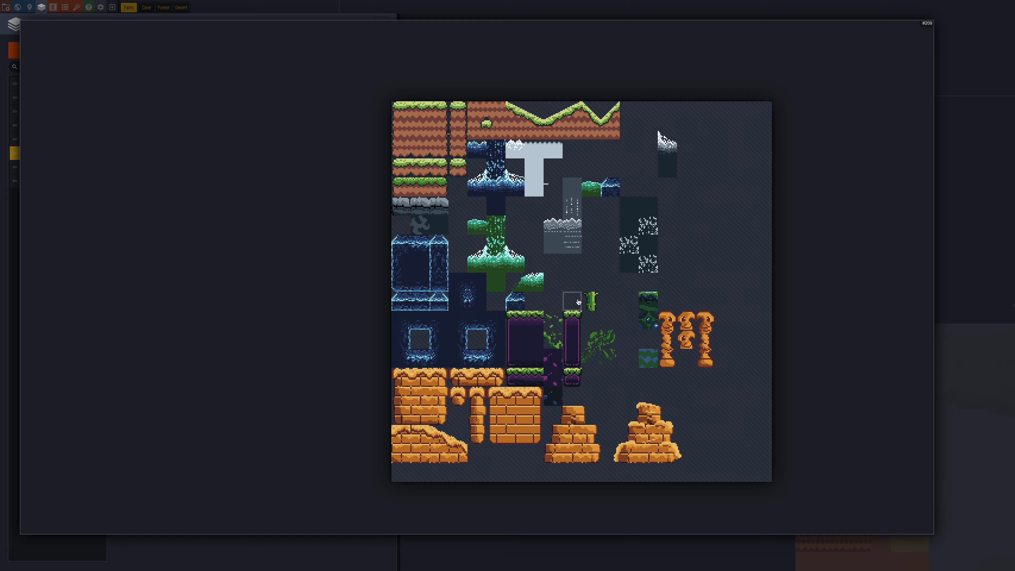
pyautogui.click(591, 300)
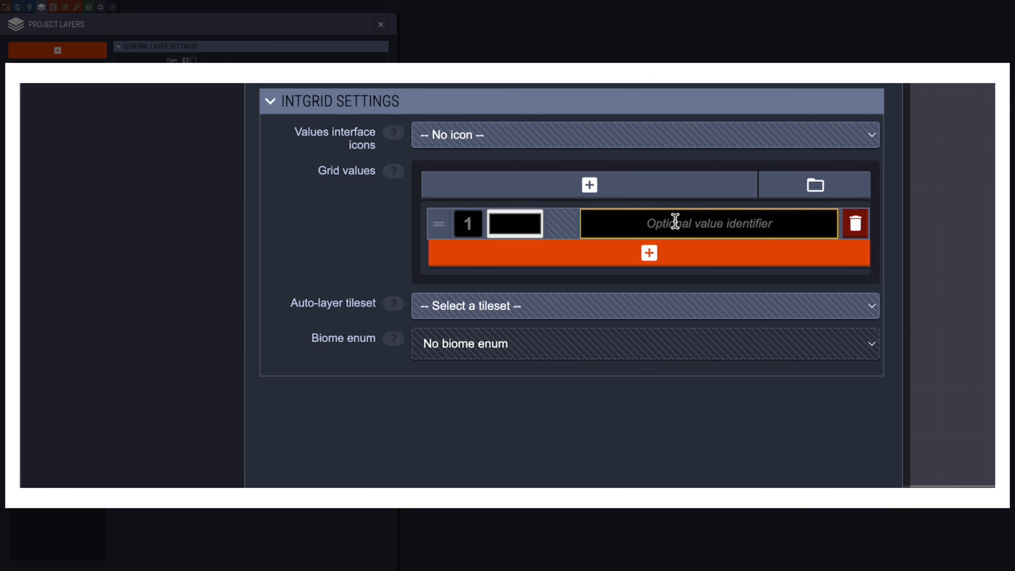
# Name grid value 1 Ground and add two more grid values below it
pyautogui.click(675, 224)
pyautogui.write('Ground')
pyautogui.click(664, 259)
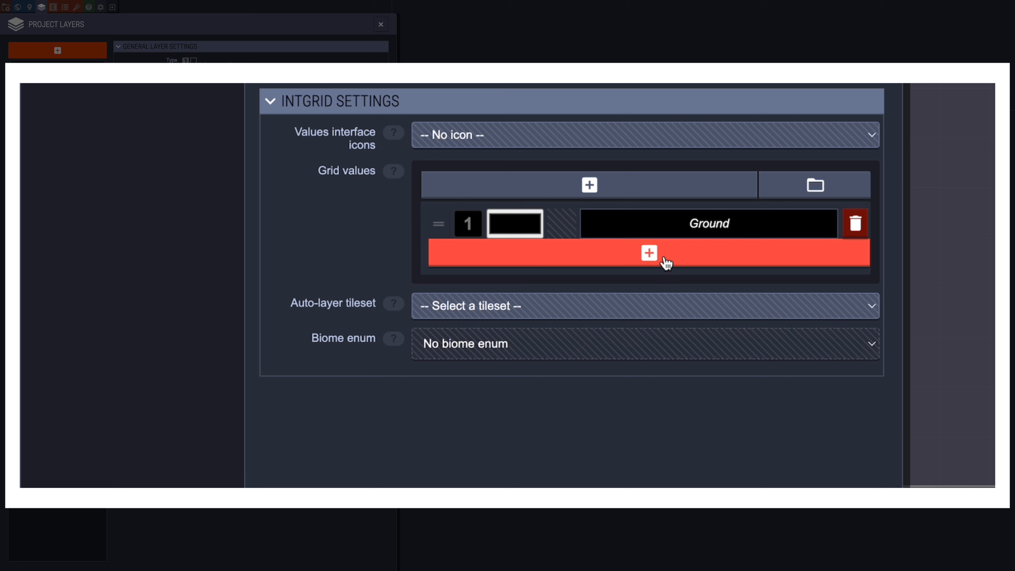
pyautogui.click(664, 259)
pyautogui.click(686, 285)
# Name grid value 2 Ladders and grid value 3 Water, and open the colour choice of the Water value
pyautogui.click(702, 256)
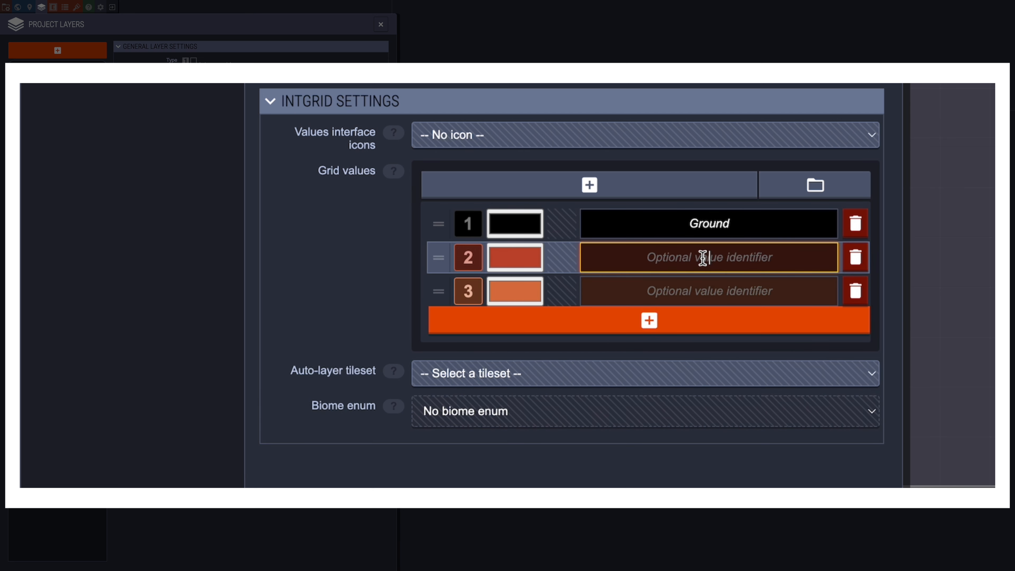
pyautogui.write('4adders')
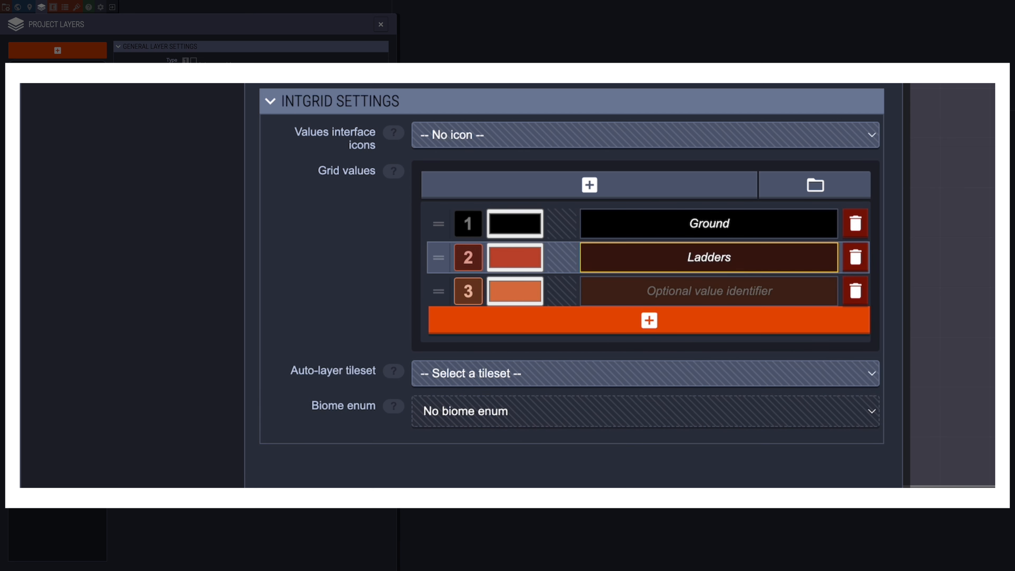
pyautogui.click(698, 284)
pyautogui.write('Water')
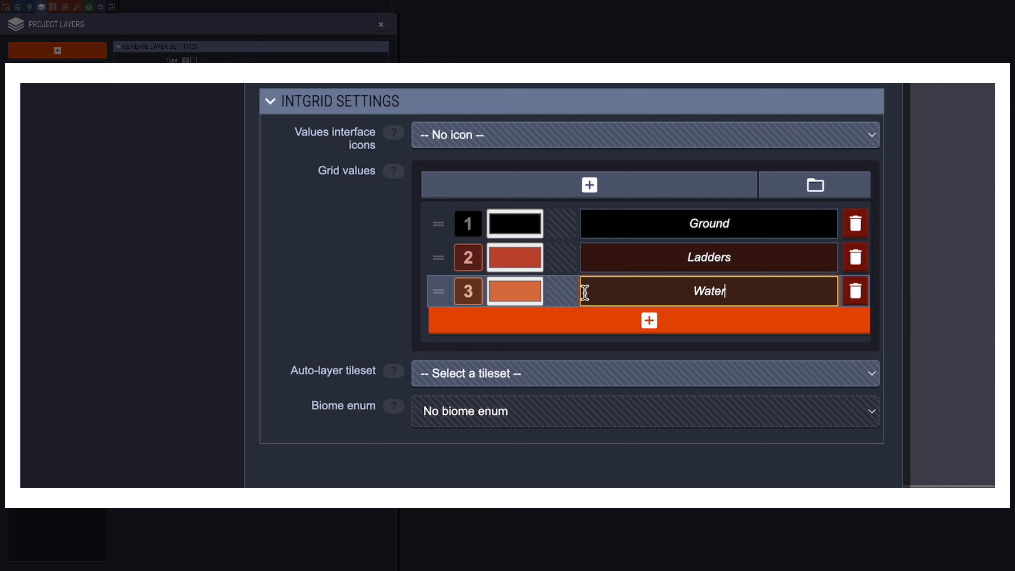
pyautogui.click(517, 297)
pyautogui.click(510, 292)
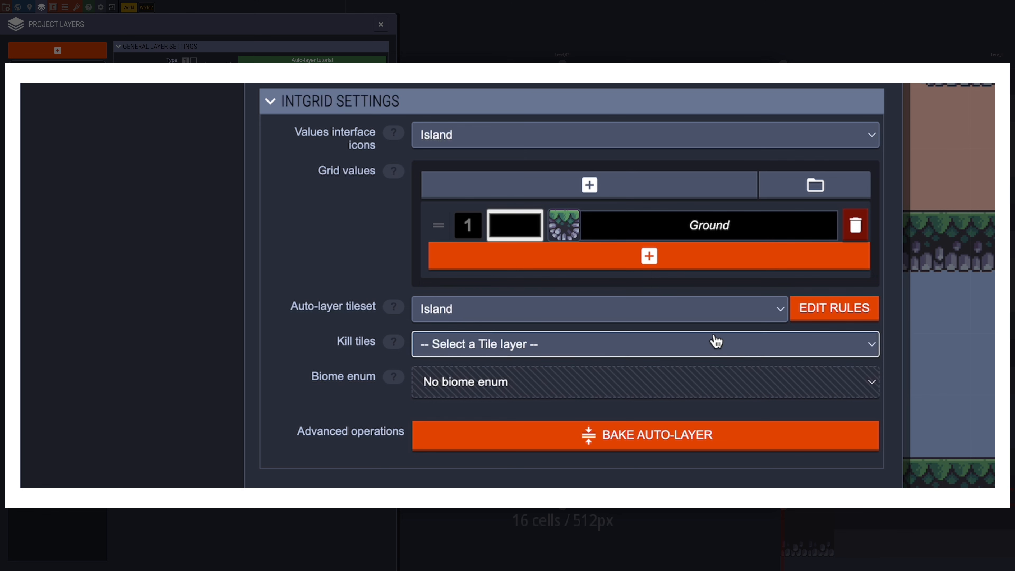
# Use Island as the auto-layer tileset and assign the large block's edge, corner and centre tiles to Ground in the rules assistant
pyautogui.click(763, 314)
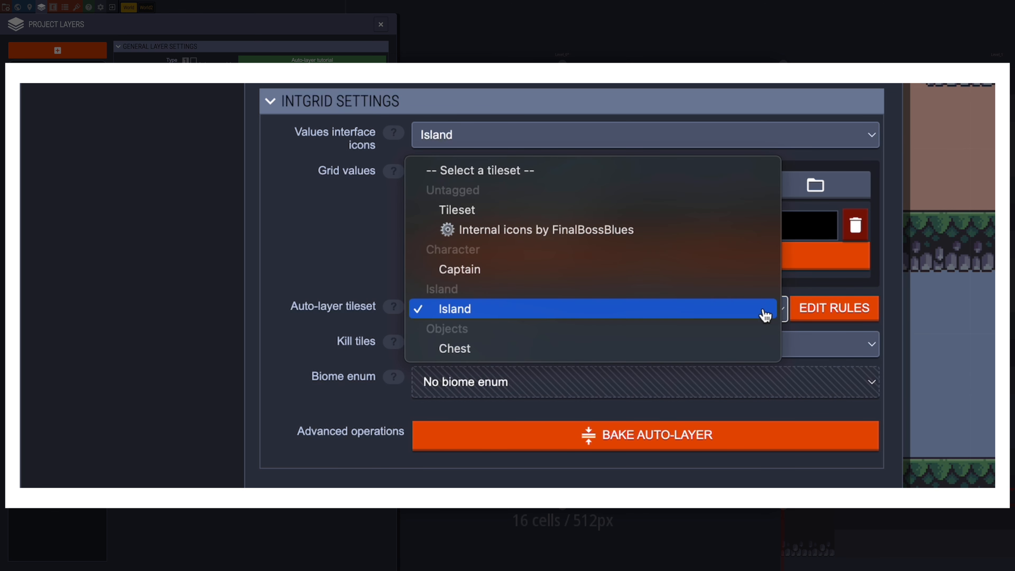
pyautogui.click(764, 314)
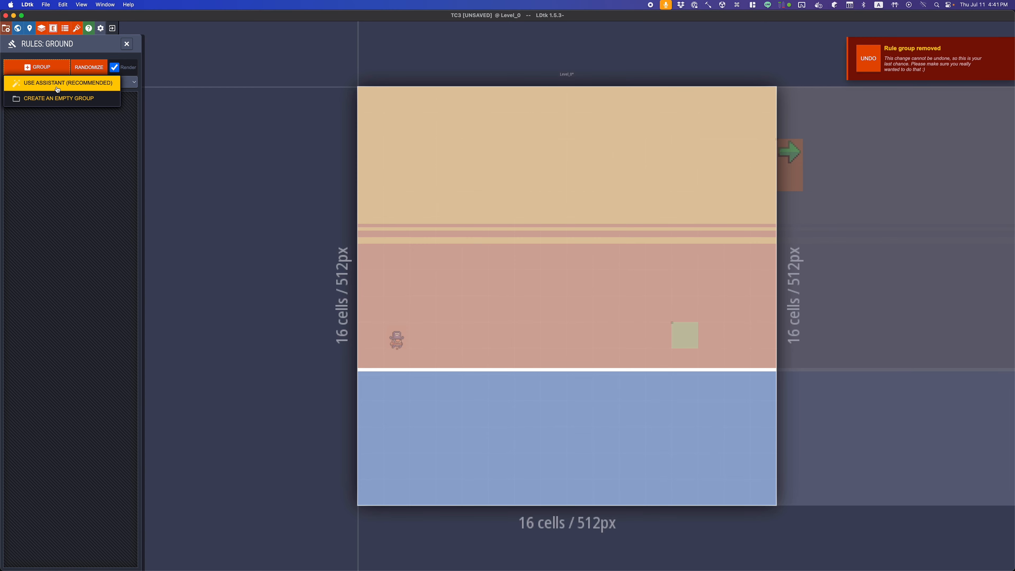
pyautogui.click(66, 81)
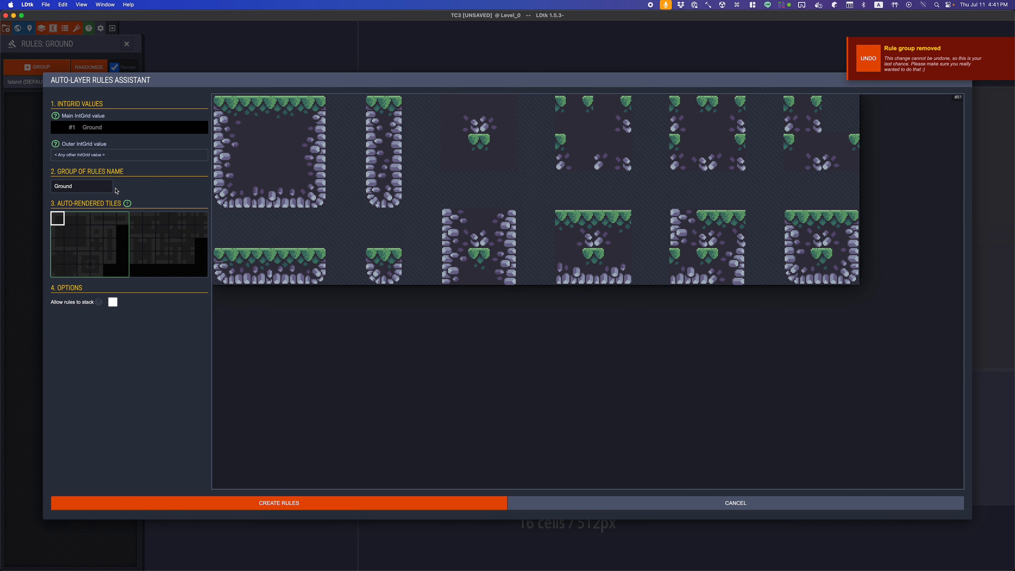
pyautogui.click(58, 232)
pyautogui.click(229, 151)
pyautogui.click(58, 244)
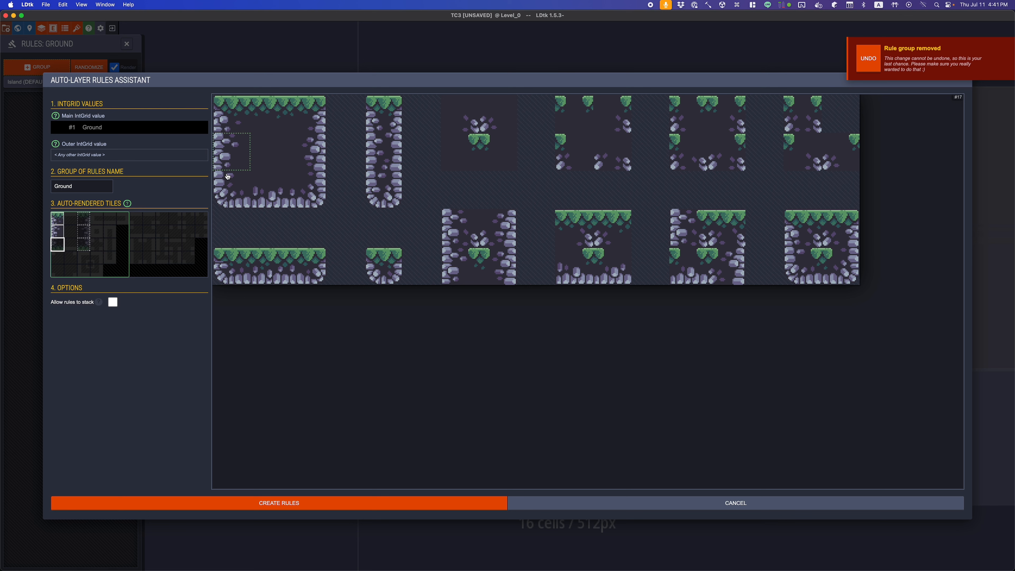
pyautogui.click(230, 190)
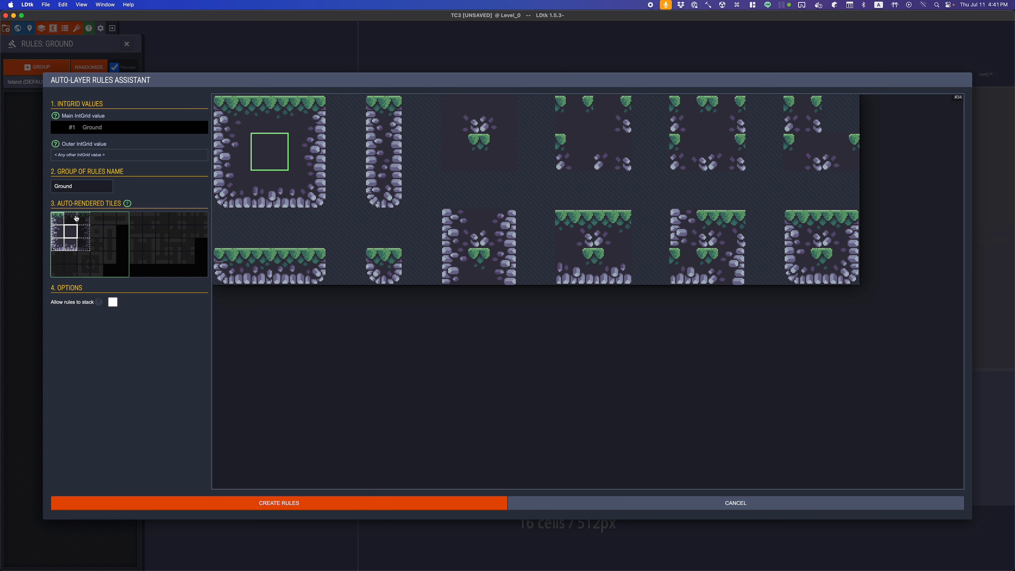
pyautogui.click(272, 117)
pyautogui.click(314, 116)
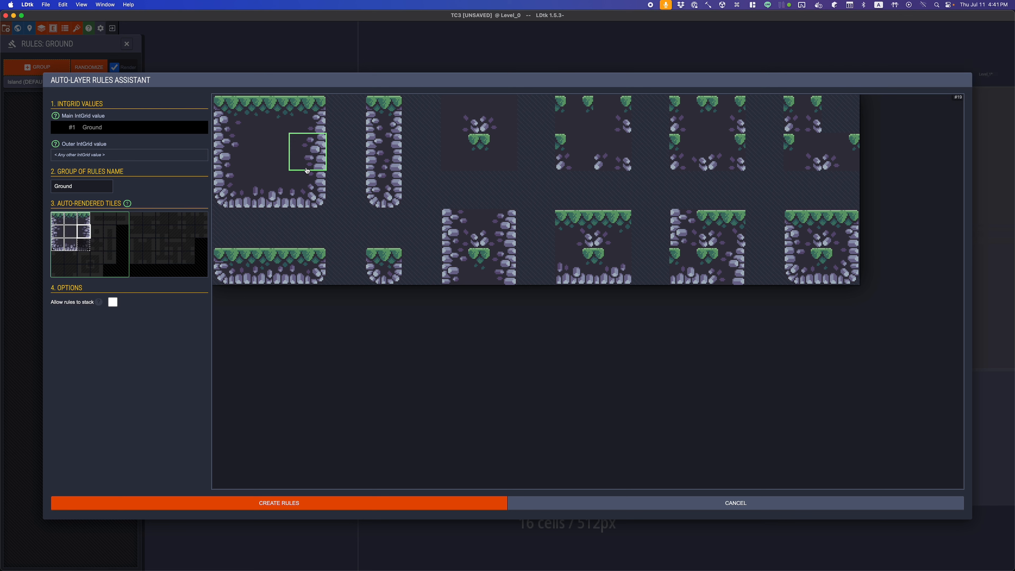
pyautogui.click(307, 171)
pyautogui.click(308, 190)
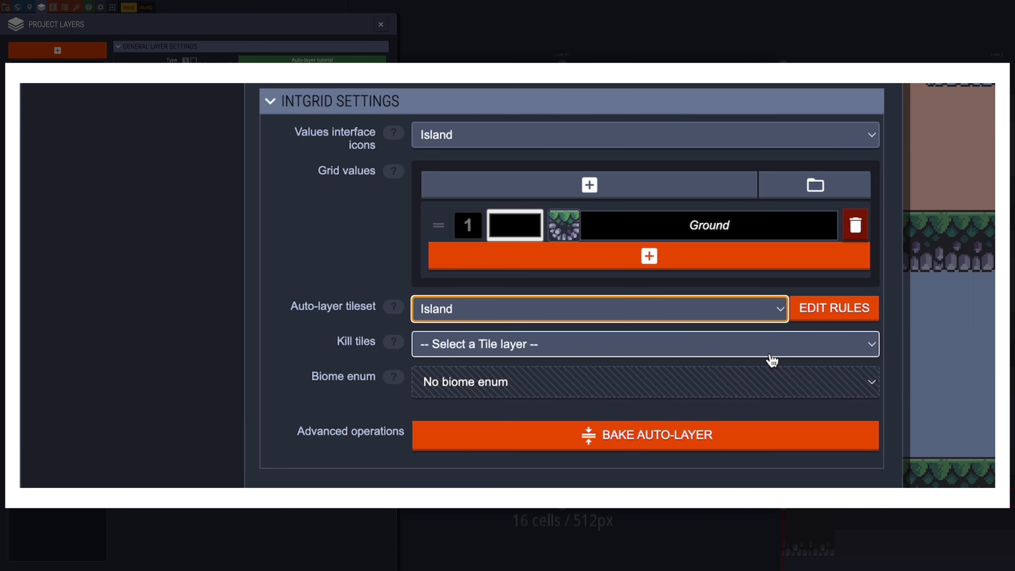
# Check the available Kill tiles layers and Biome enum choices, keeping Biomes (Biomes) as the biome enum
pyautogui.click(771, 356)
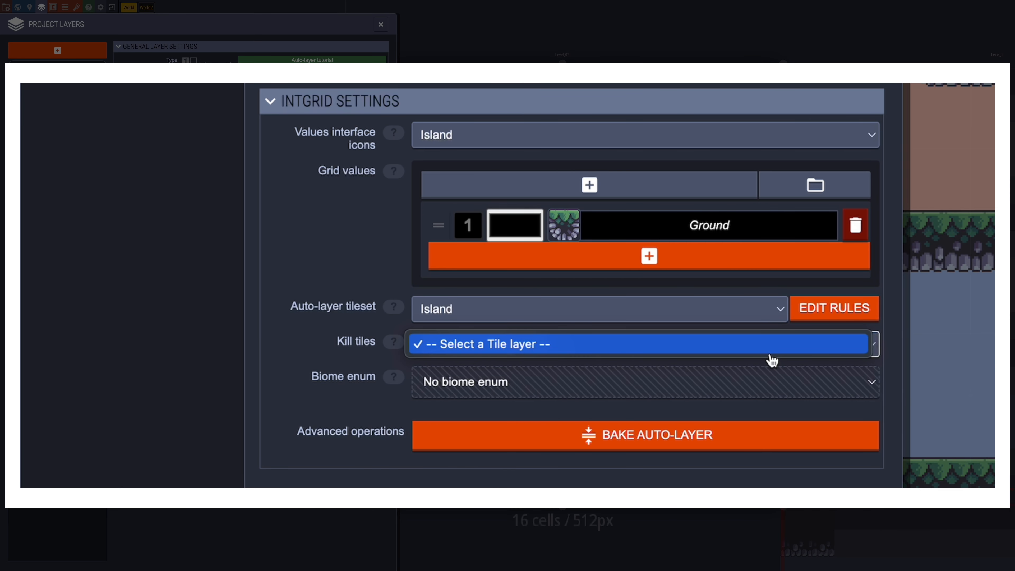
pyautogui.click(770, 355)
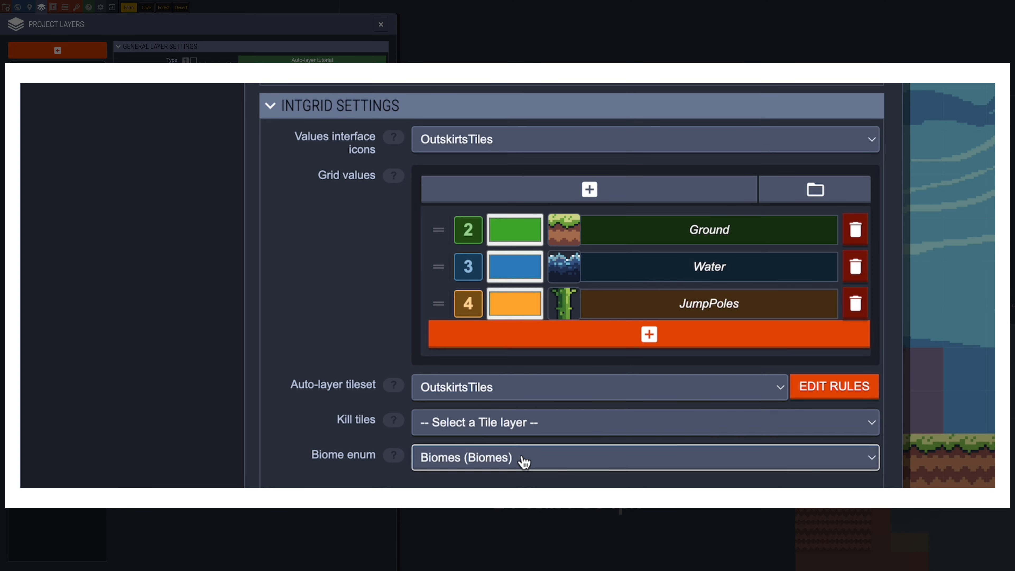
pyautogui.click(532, 462)
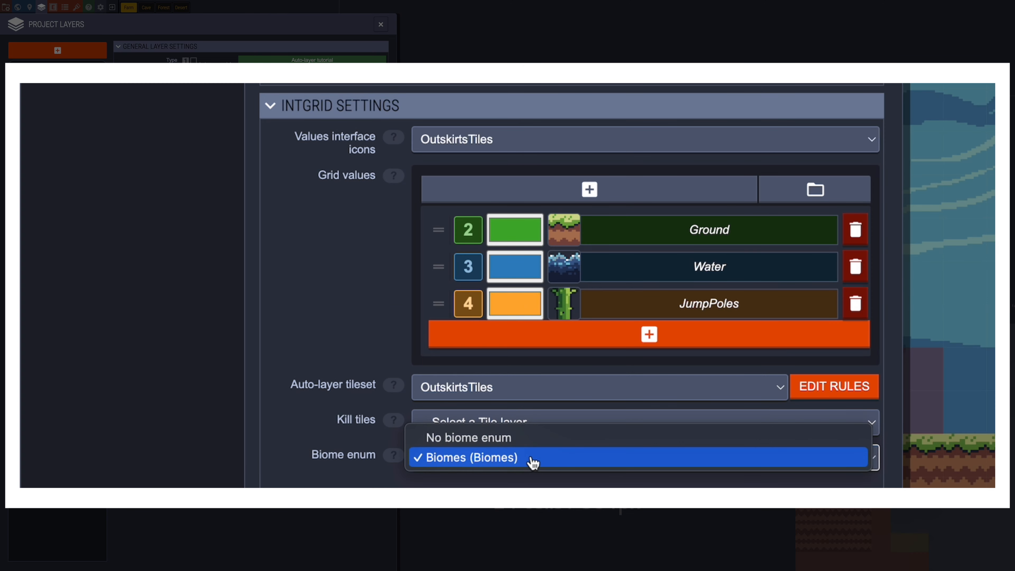
pyautogui.click(685, 464)
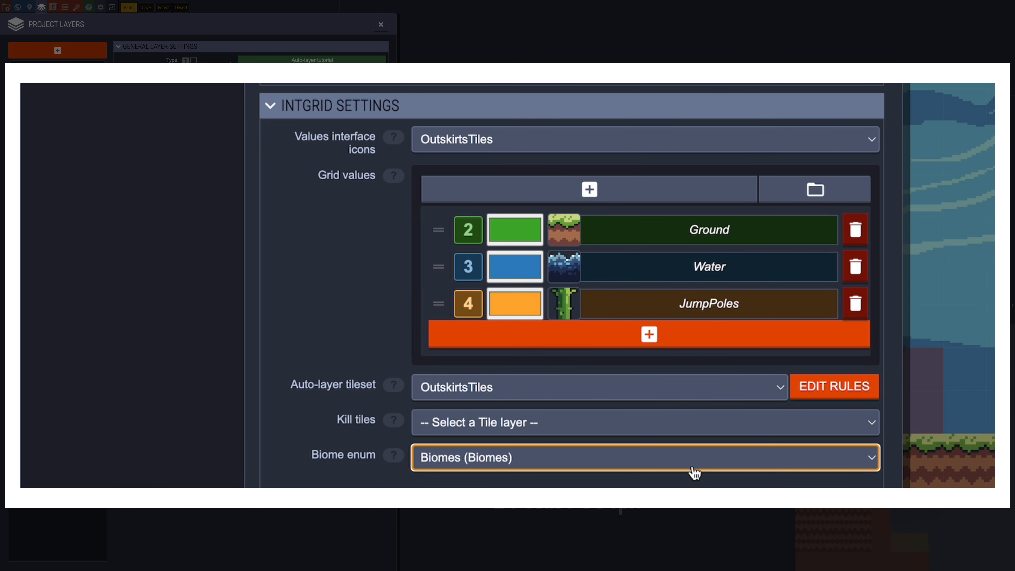
# Open the Ground layer's auto-layer rules and try the Grass biome alongside Cave on the blue Ground rule group
pyautogui.click(837, 395)
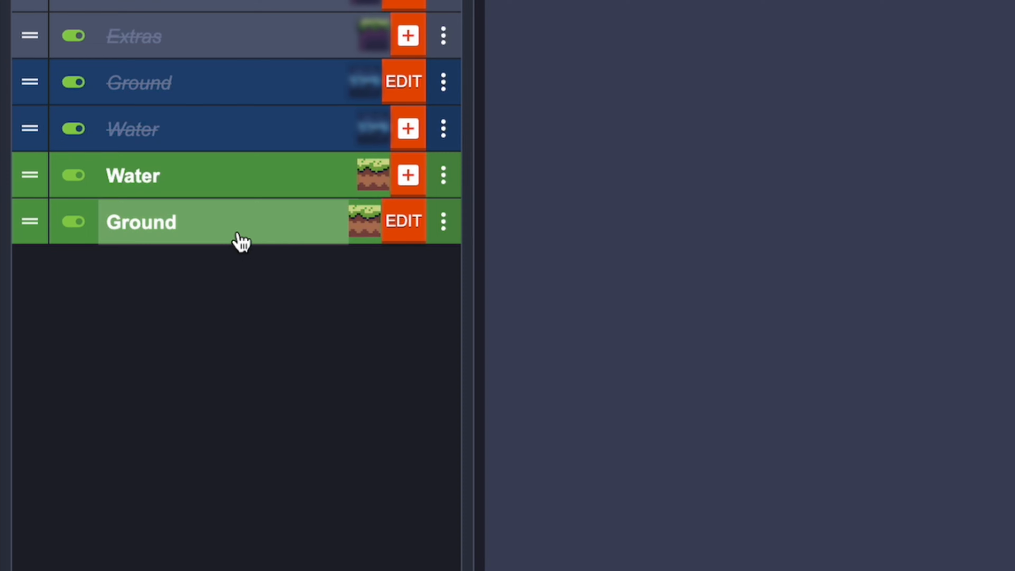
pyautogui.click(362, 227)
pyautogui.click(597, 293)
pyautogui.click(352, 91)
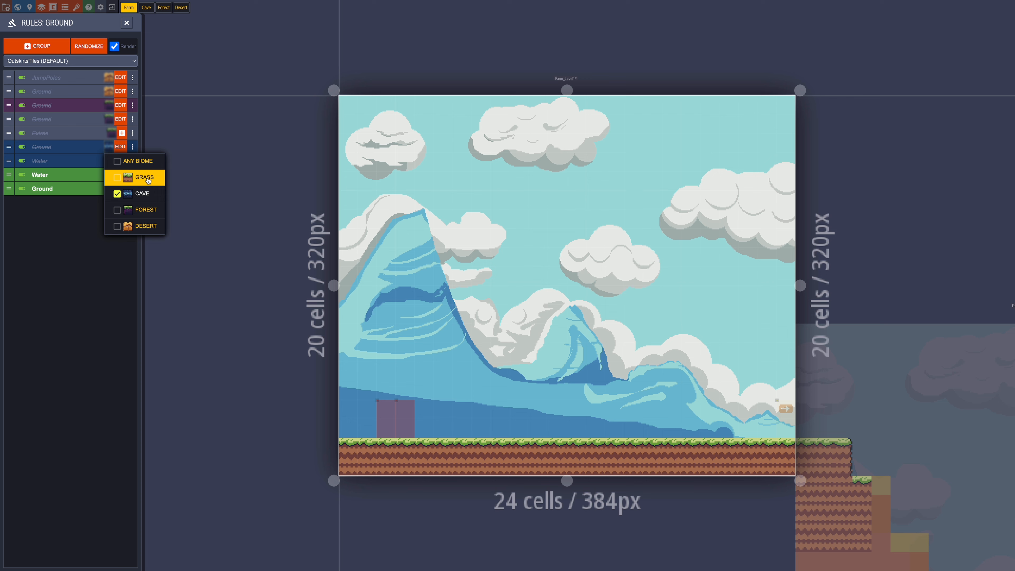
pyautogui.click(491, 182)
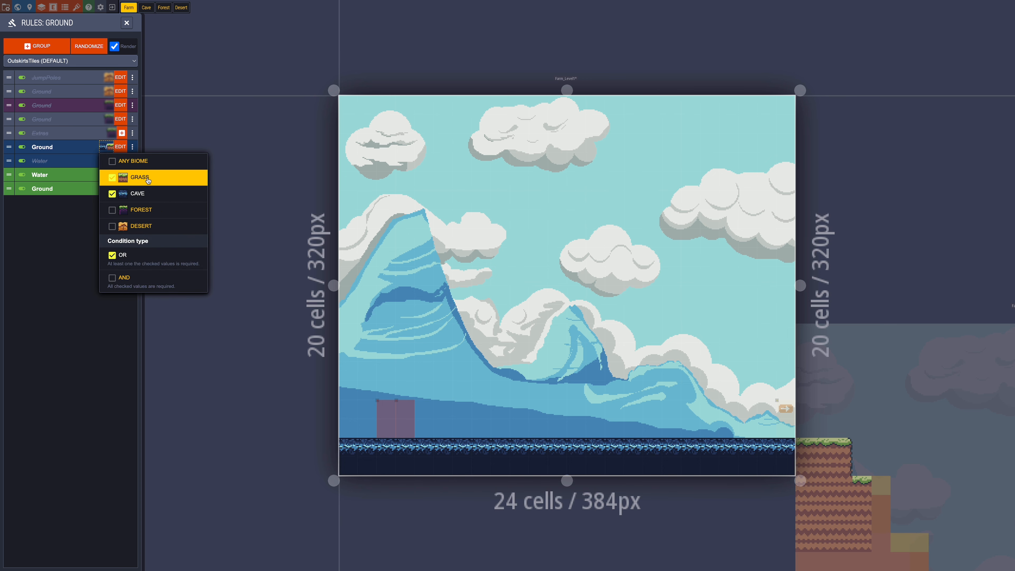
pyautogui.click(148, 180)
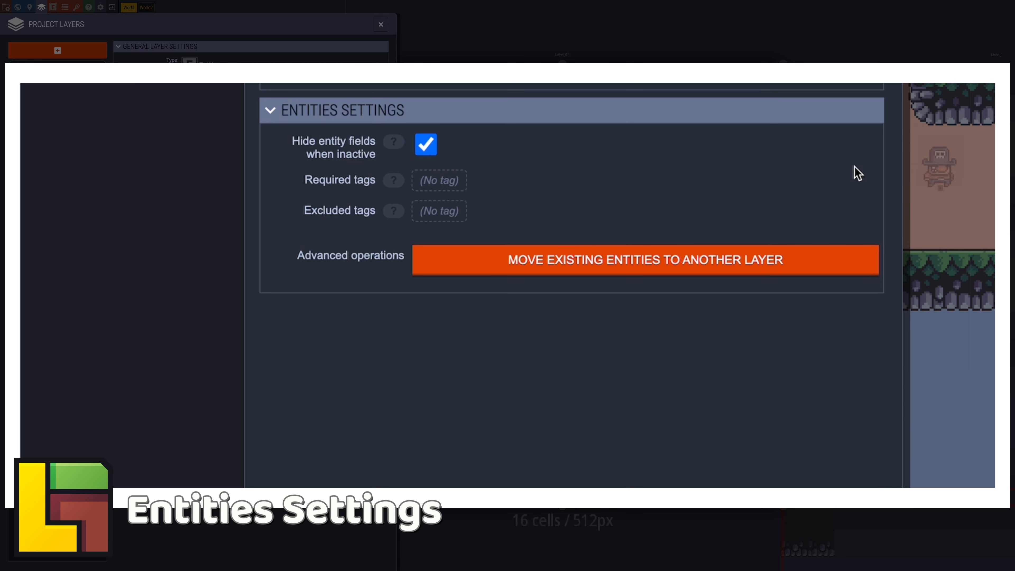
# Read the help on hiding entity fields when inactive and on required tags, and review the remaining Entities settings
pyautogui.moveTo(376, 149)
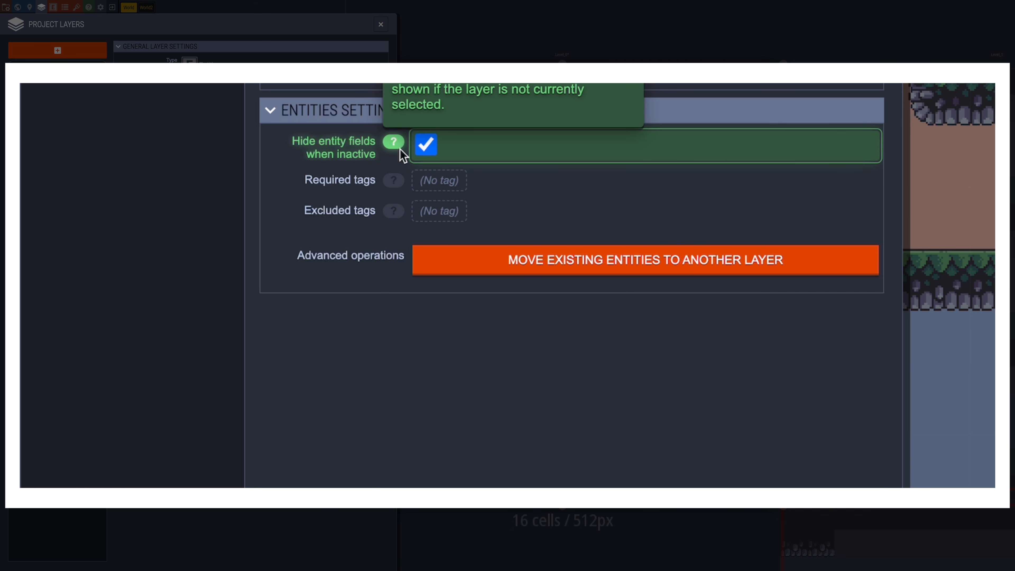
pyautogui.moveTo(395, 180)
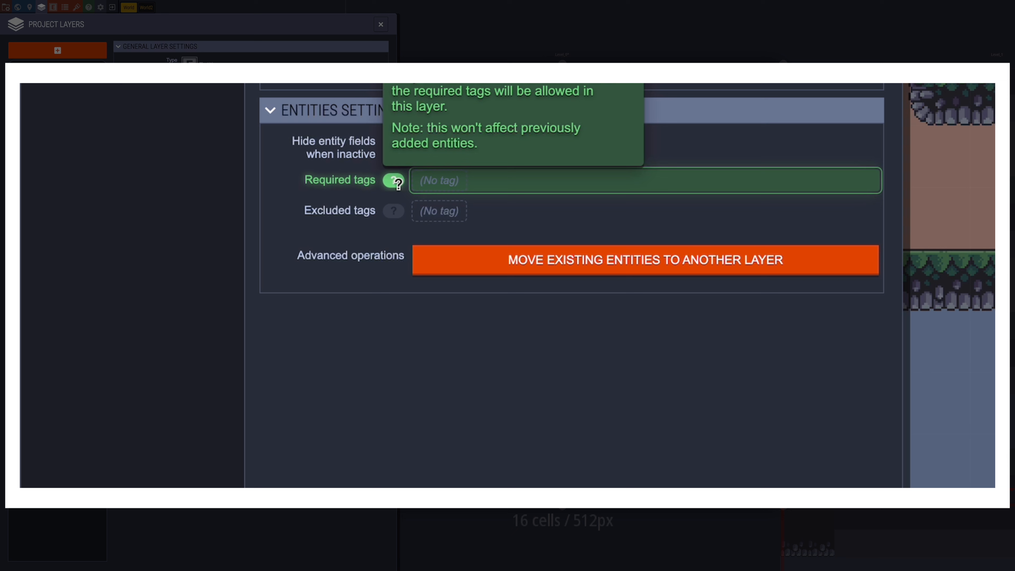
pyautogui.moveTo(394, 206)
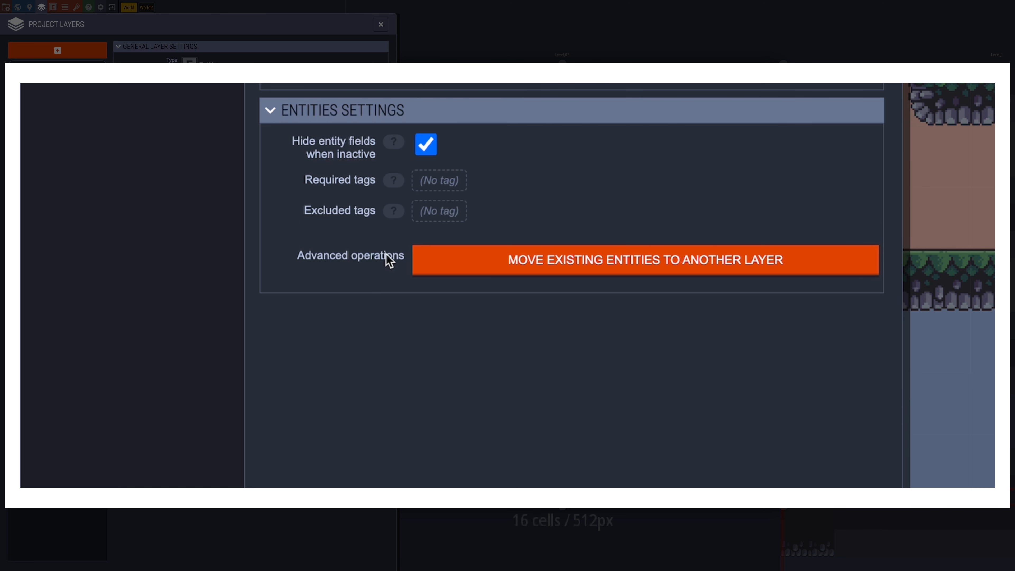
pyautogui.moveTo(629, 270)
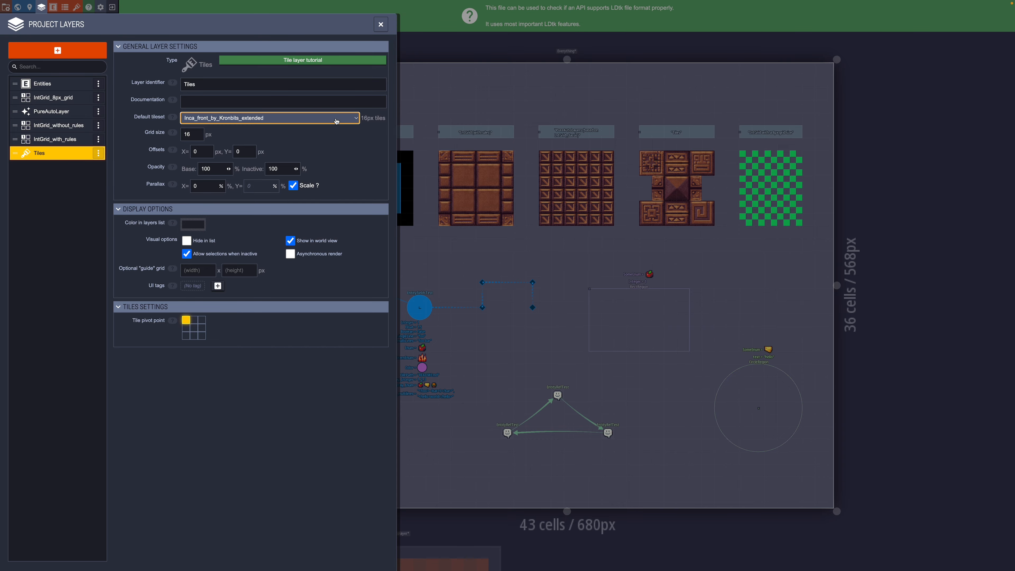
# Leave the layer settings and paint tiles picked from the Inca tileset on the Tiles layer, around the large empty rectangular entity
pyautogui.press('Escape')
pyautogui.click(69, 245)
pyautogui.click(621, 258)
pyautogui.moveTo(96, 246)
pyautogui.click(249, 248)
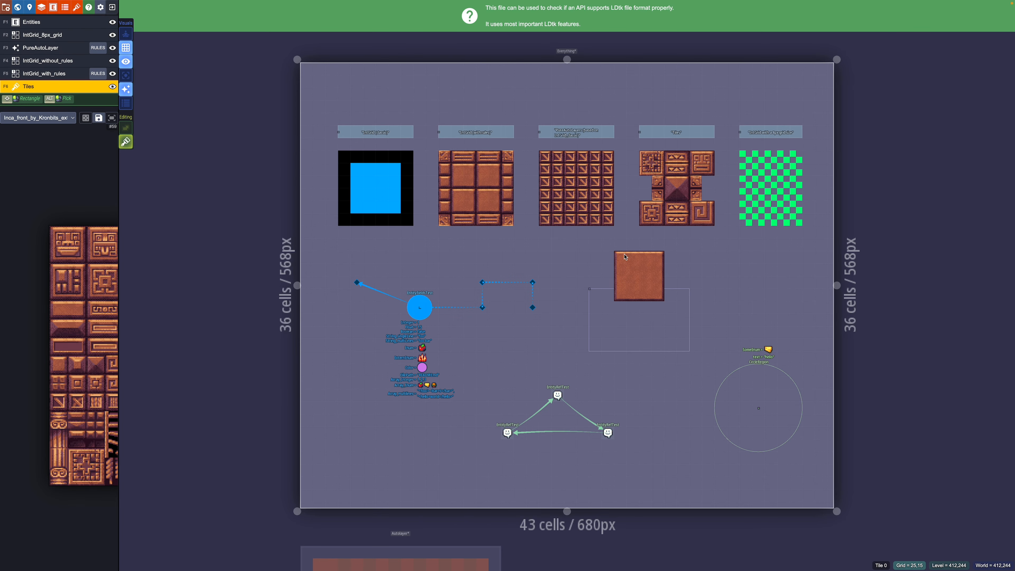
pyautogui.click(620, 258)
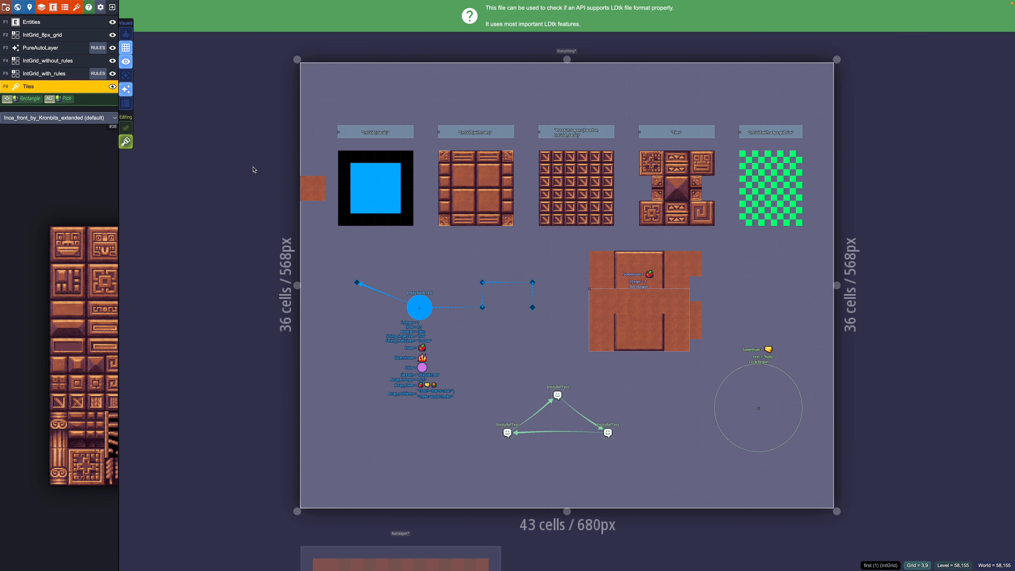
# Check the tilesets available for painting on the Tiles layer, keeping Inca_front_by_Kronbits_extended (default)
pyautogui.click(77, 118)
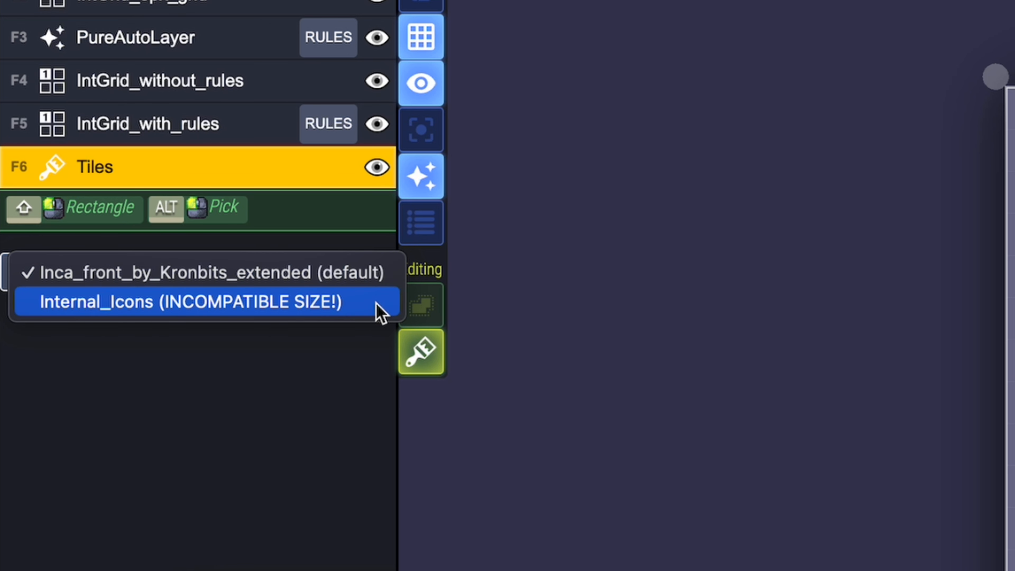
pyautogui.click(374, 276)
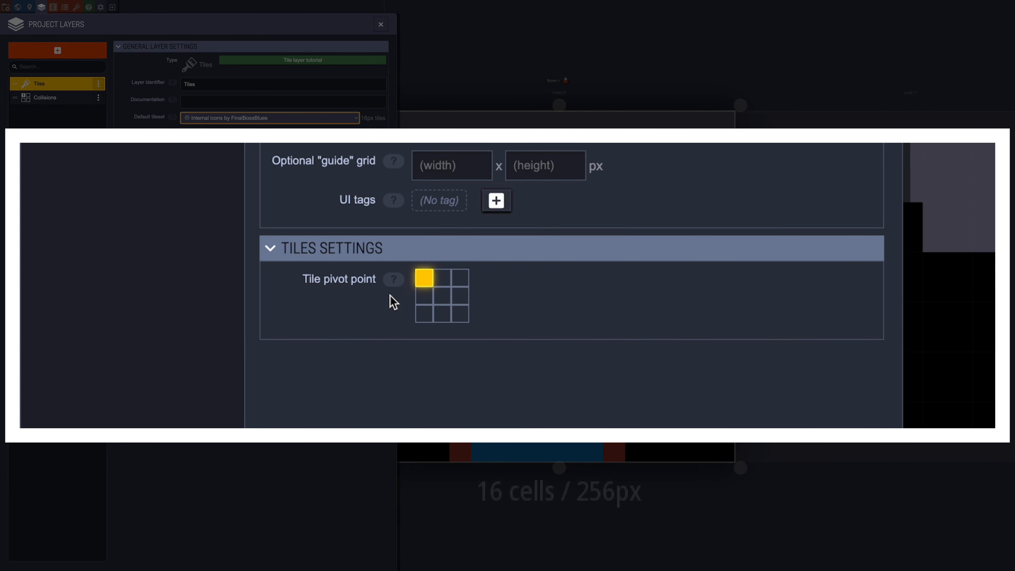
# Read the help on the tile pivot point, try its other positions, and restore the top-left pivot
pyautogui.moveTo(391, 276)
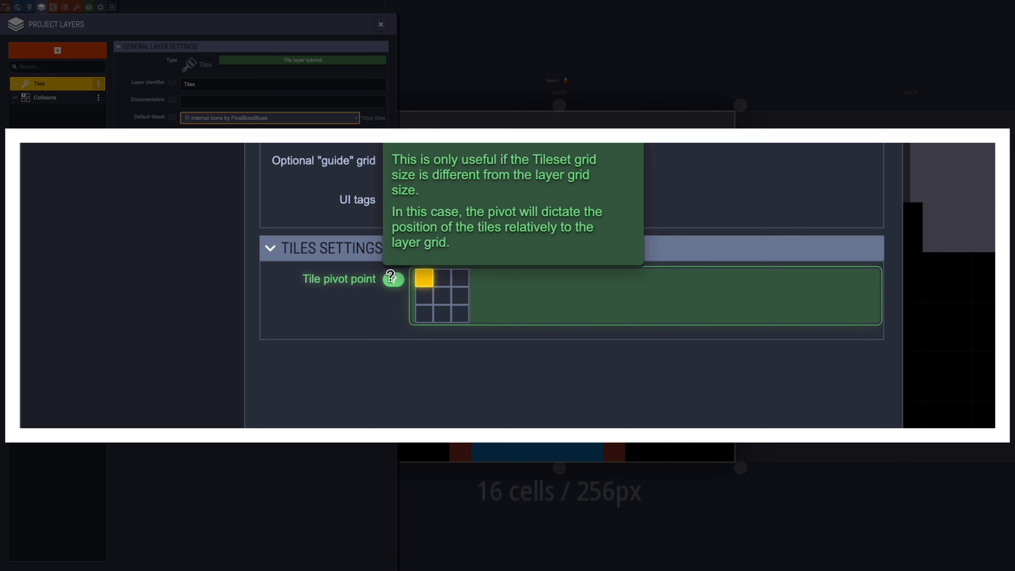
pyautogui.click(443, 279)
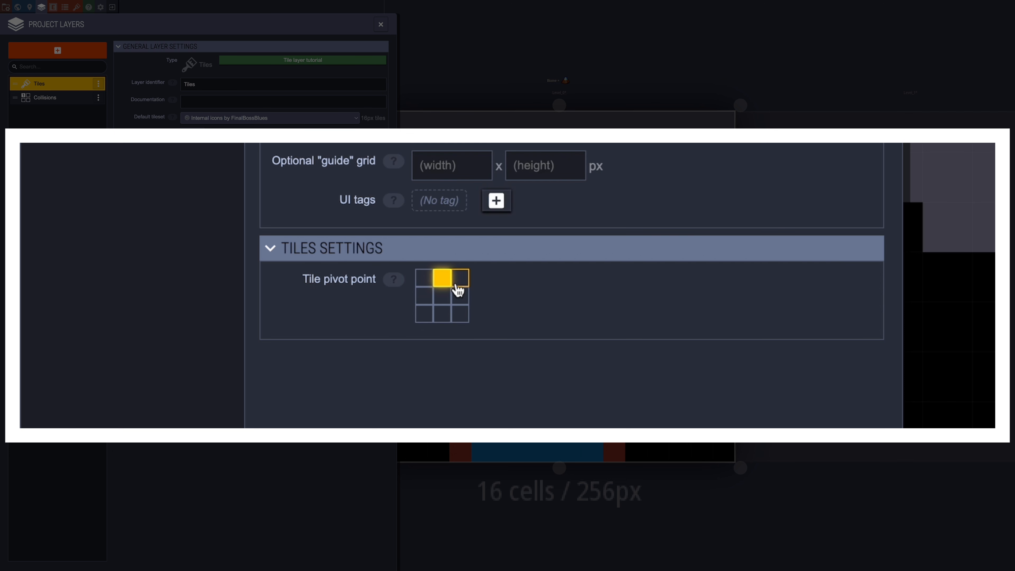
pyautogui.click(459, 281)
pyautogui.click(424, 294)
pyautogui.click(442, 296)
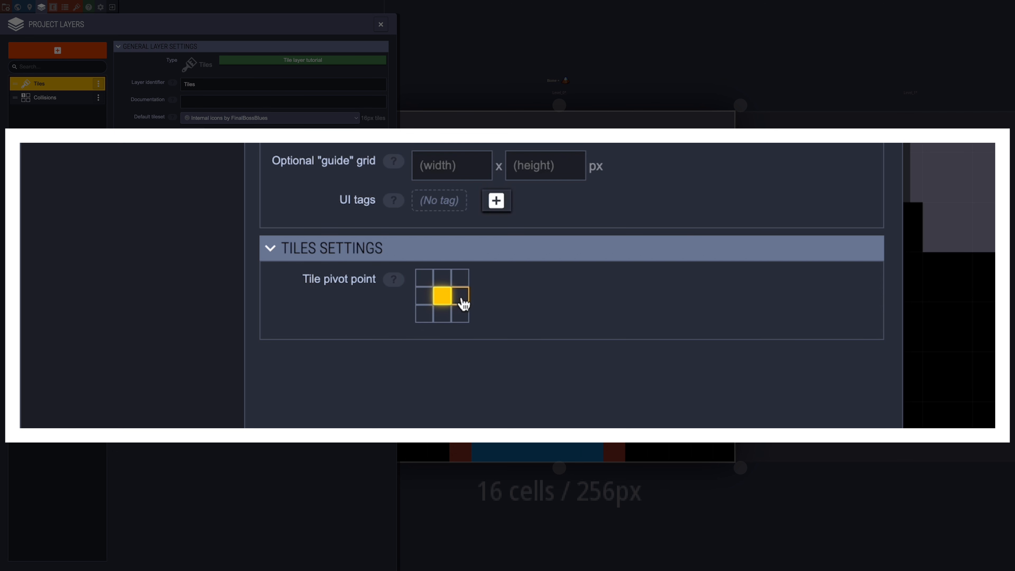
pyautogui.click(462, 300)
pyautogui.click(425, 314)
pyautogui.click(444, 315)
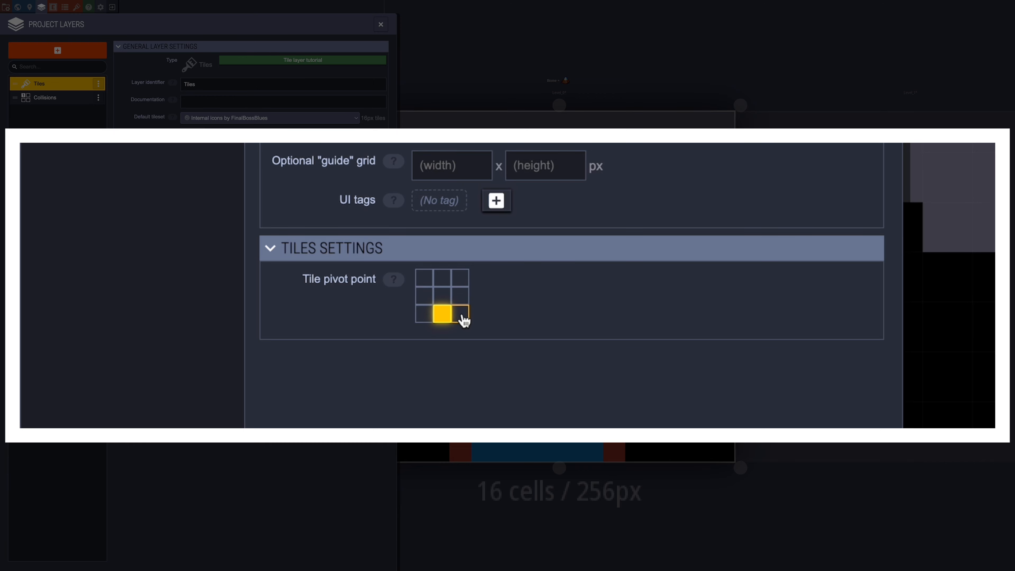
pyautogui.click(461, 315)
pyautogui.click(424, 280)
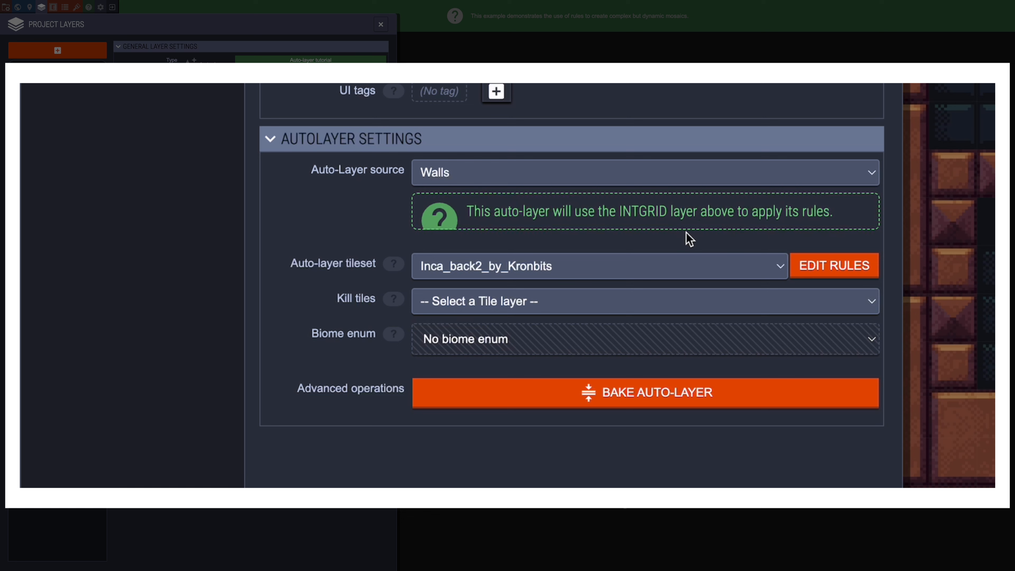
# Check the auto-layer tileset, Kill tiles and Biome enum choices in the auto-layer settings, keeping Inca_back2_by_Kronbits as the tileset
pyautogui.click(686, 268)
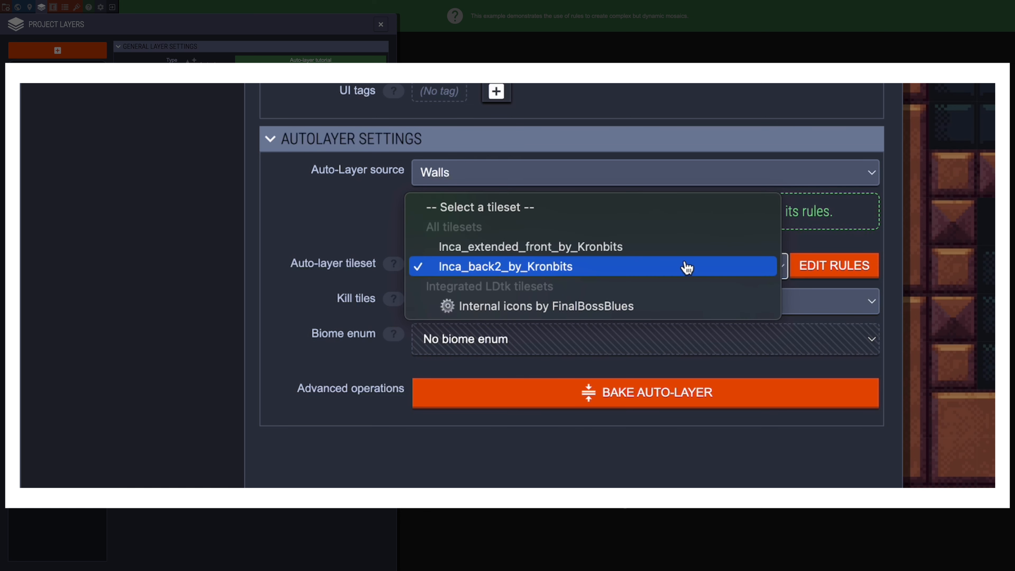
pyautogui.click(686, 266)
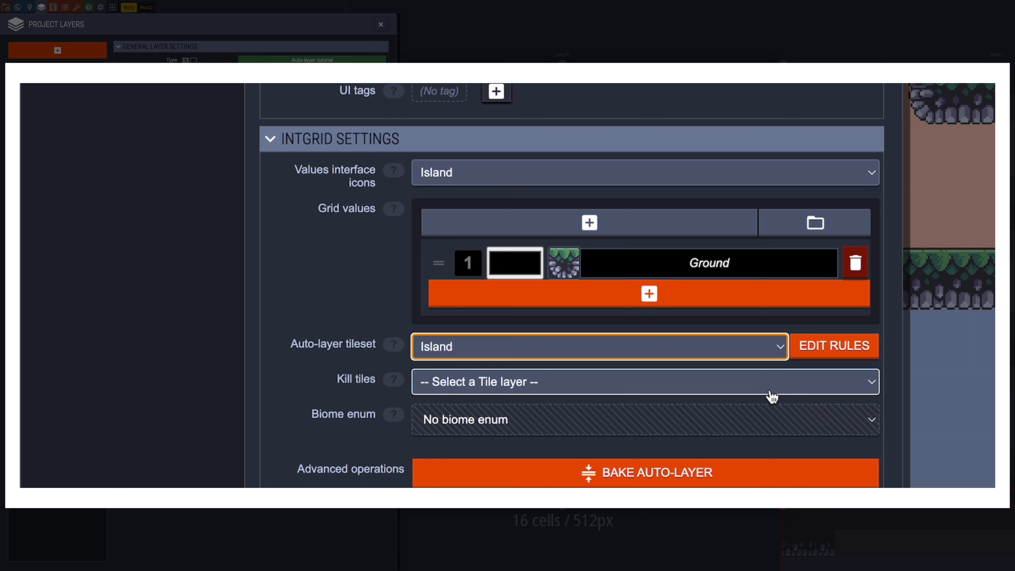
pyautogui.click(772, 383)
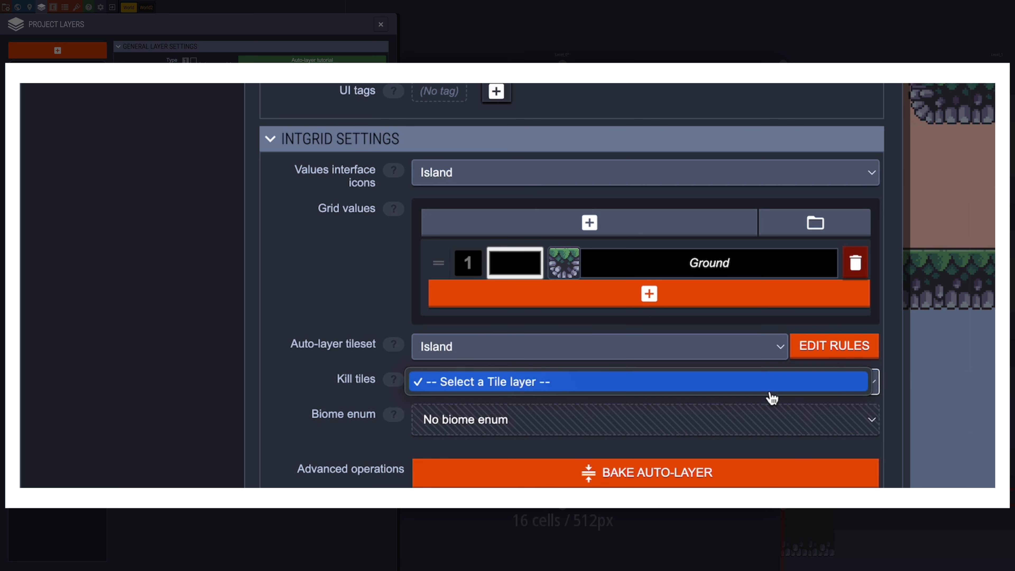
pyautogui.click(770, 394)
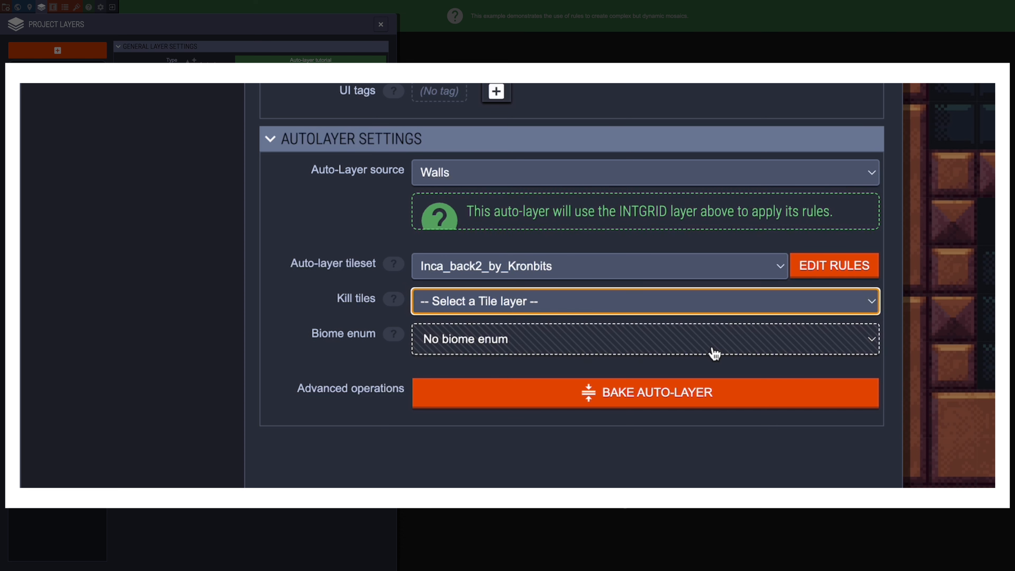
pyautogui.click(713, 352)
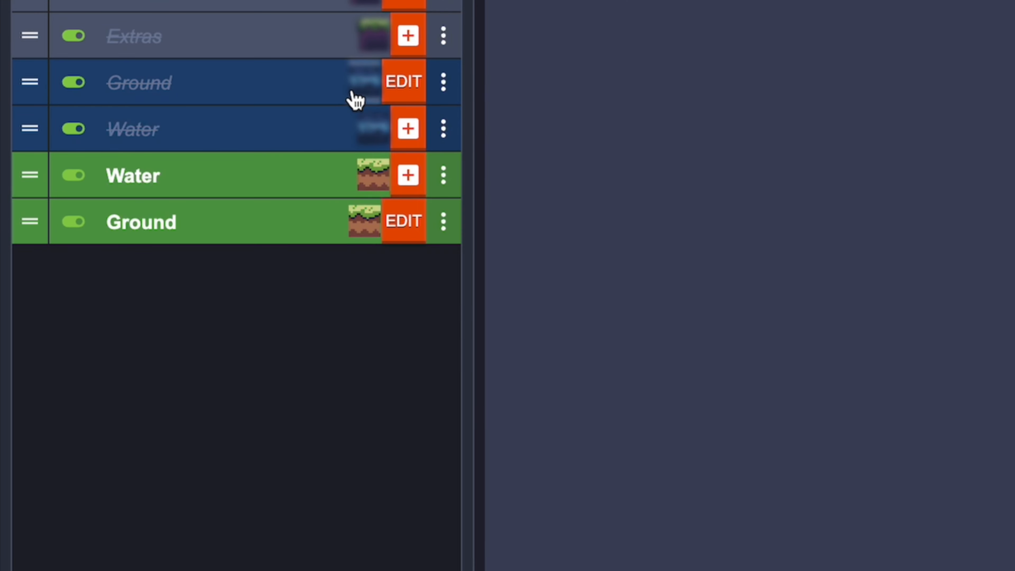
# Add Grass to Cave as a required biome for the blue Ground rule group, keeping the OR condition
pyautogui.click(353, 92)
pyautogui.click(497, 196)
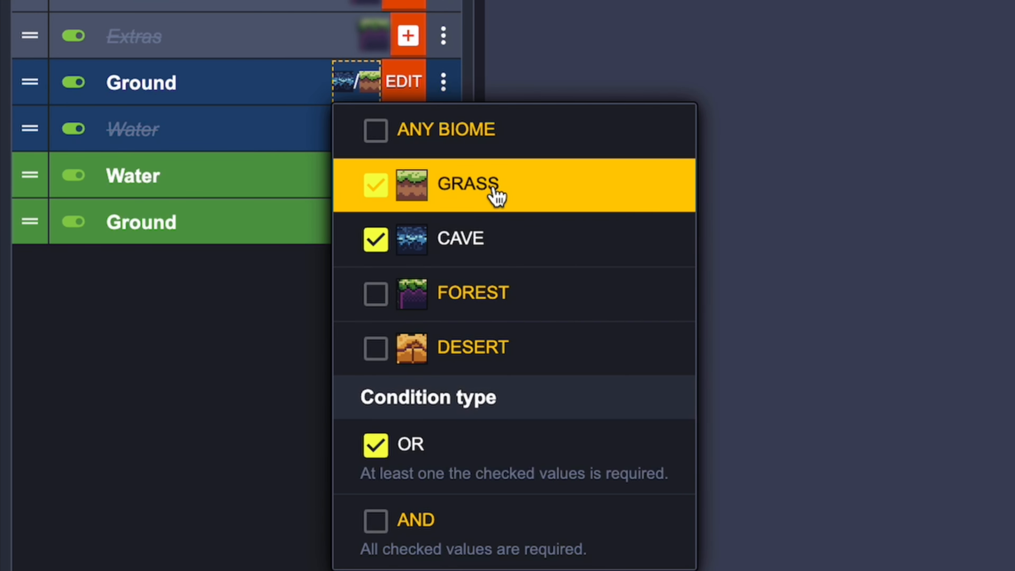